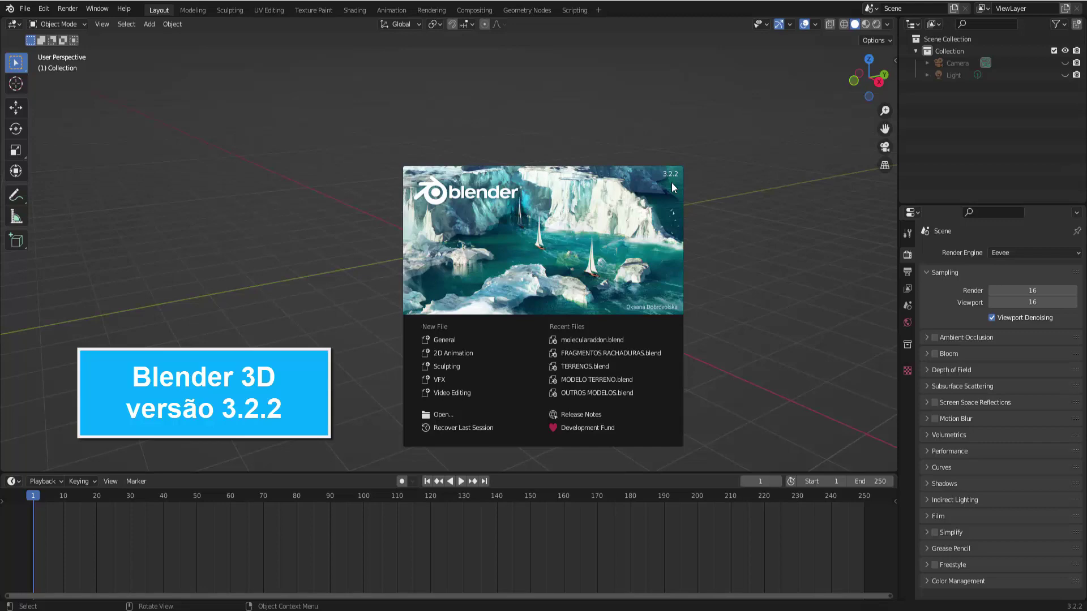
- Search the add-on preferences for "cell", expand the Object: Cell Fracture details, and locate its command among the object quick effects
left_click(728, 254)
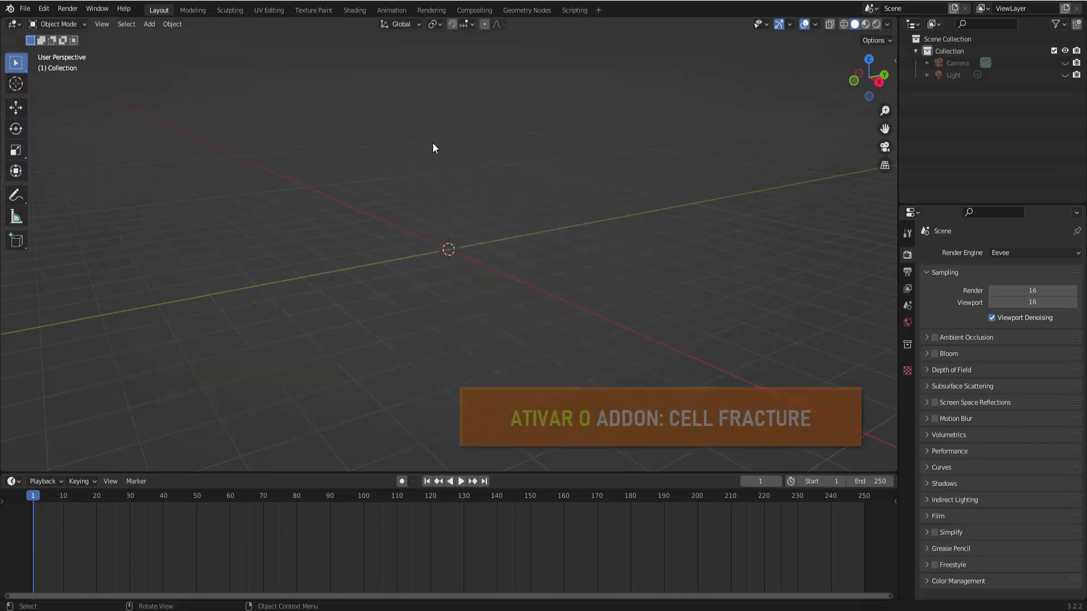
left_click(44, 8)
left_click(89, 180)
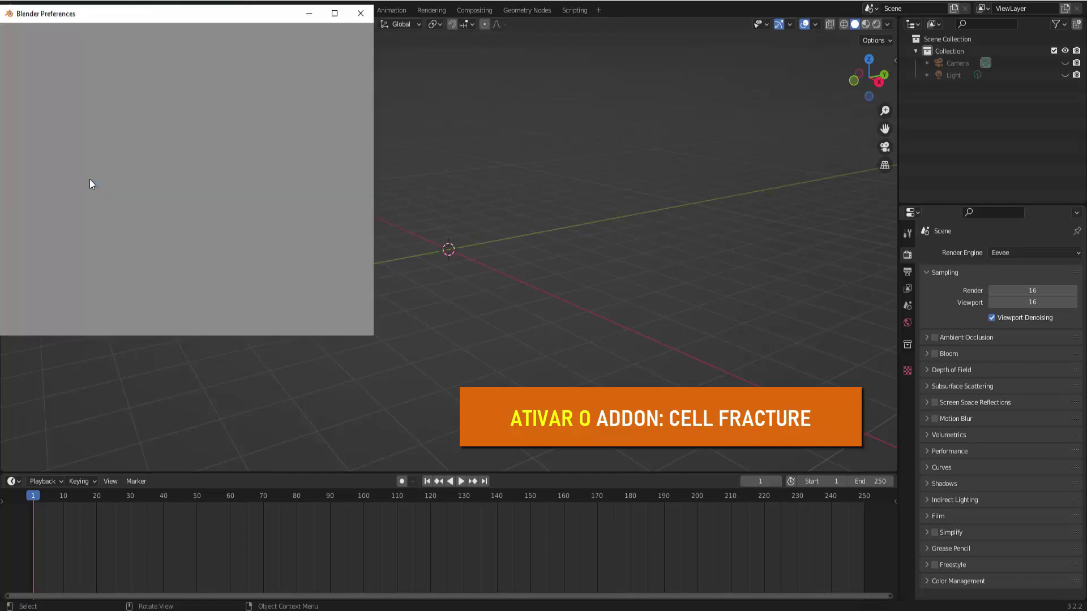
left_click(35, 140)
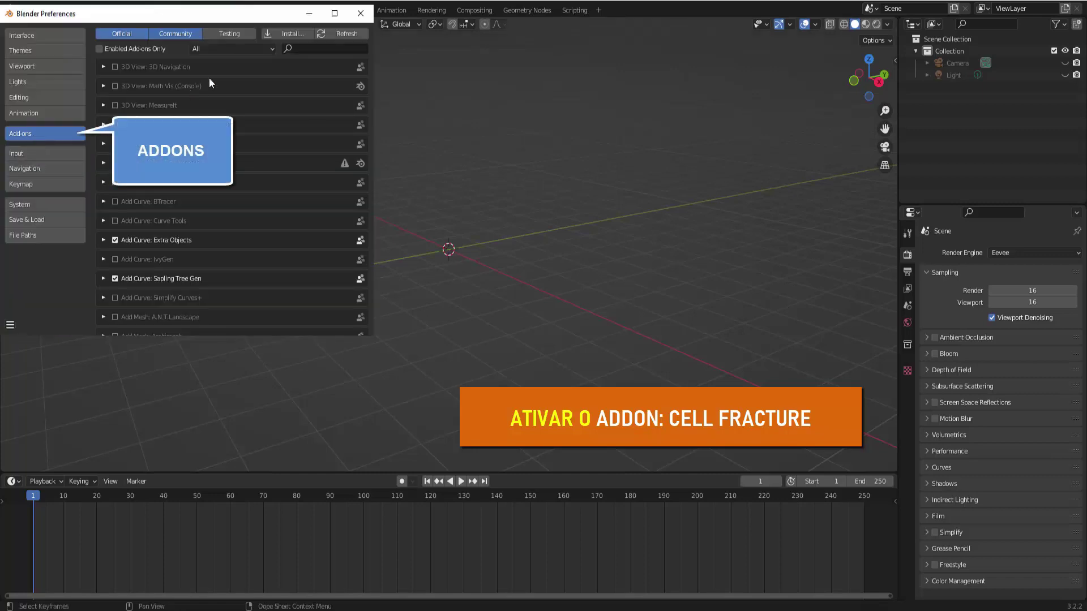
left_click(303, 49)
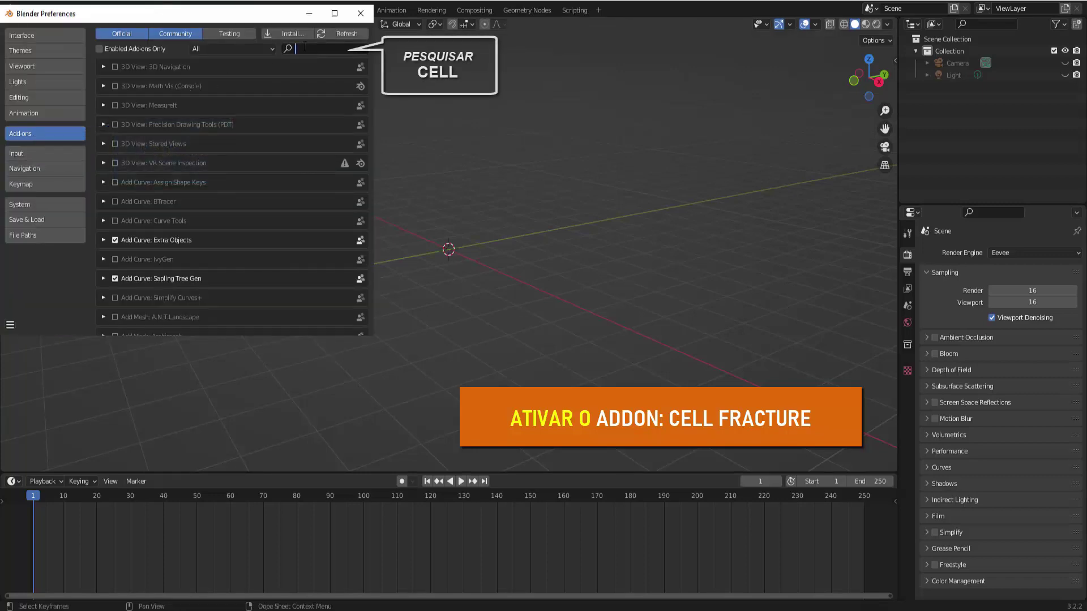
type("cell")
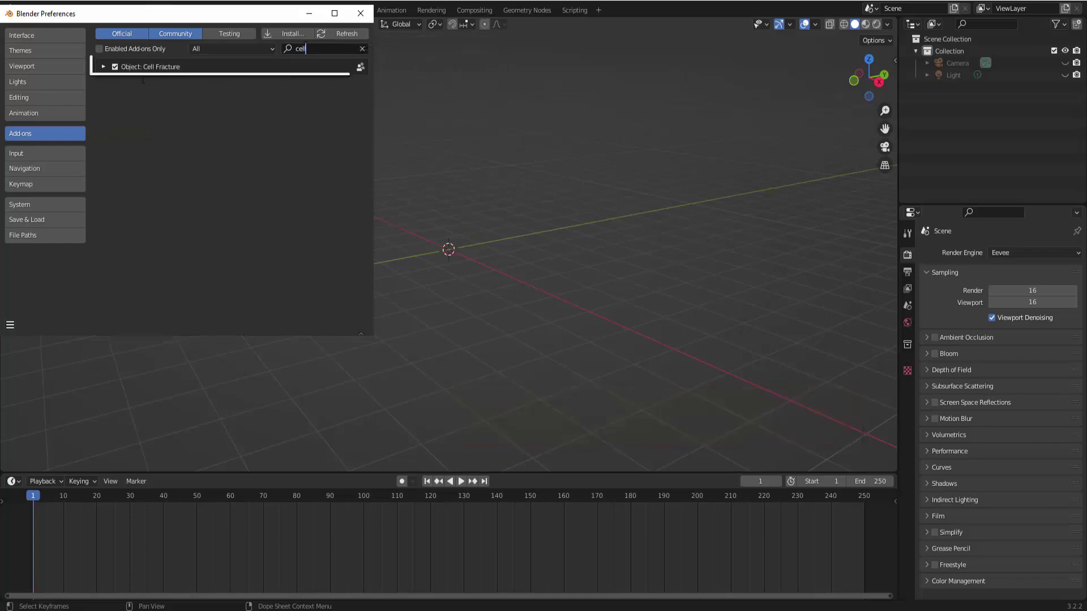
left_click(103, 66)
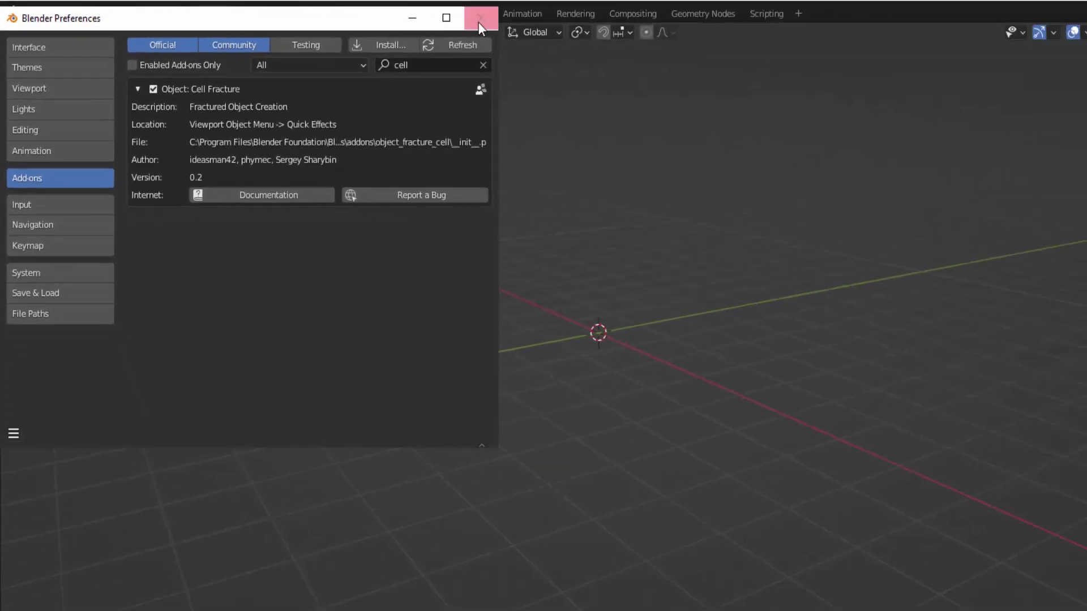
left_click(812, 30)
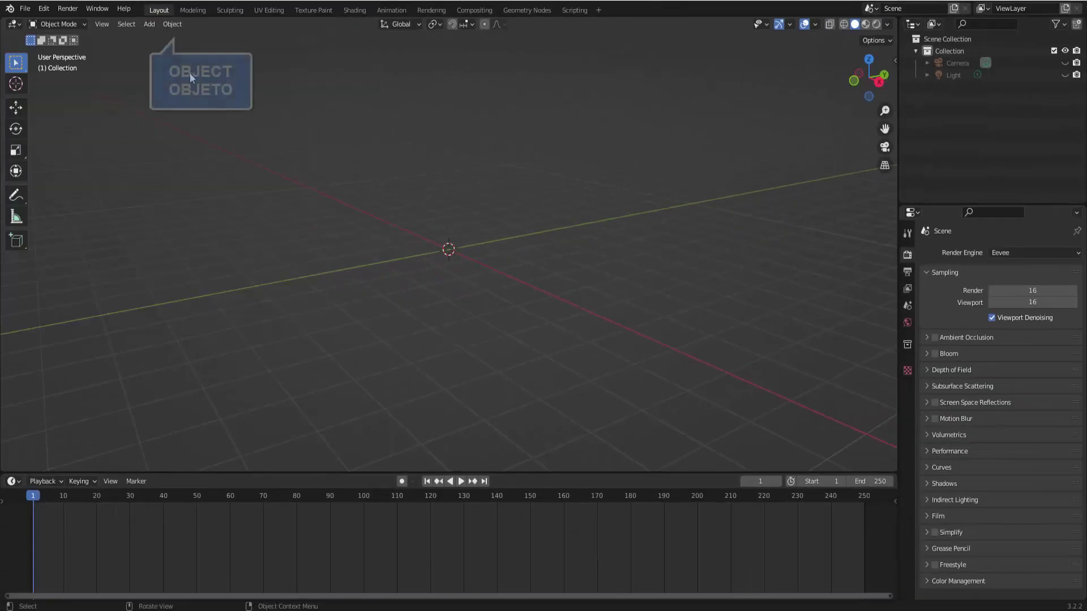
left_click(172, 24)
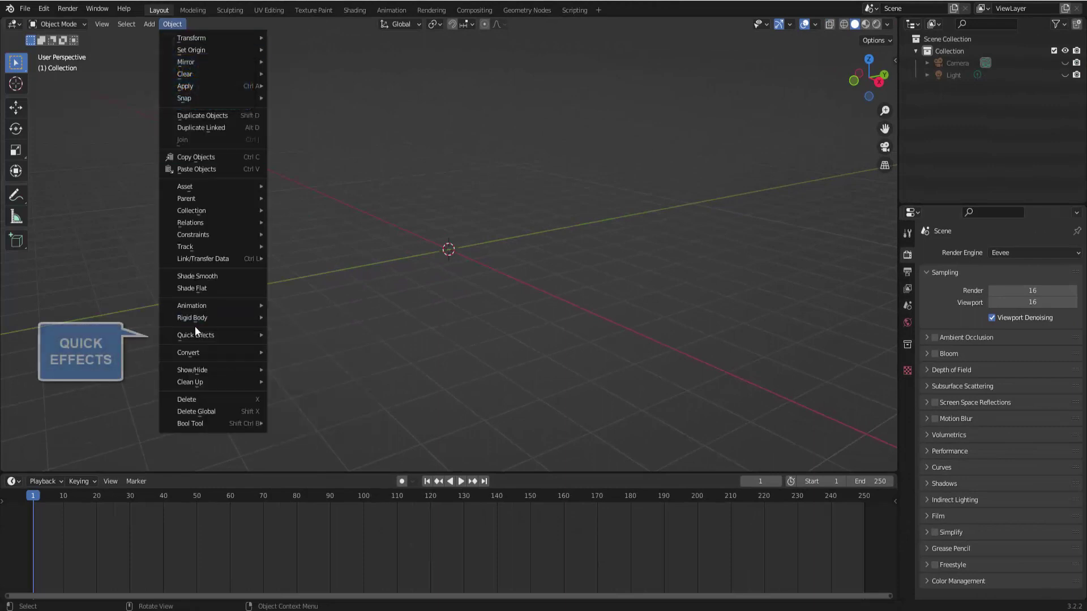
mouse_move(195, 332)
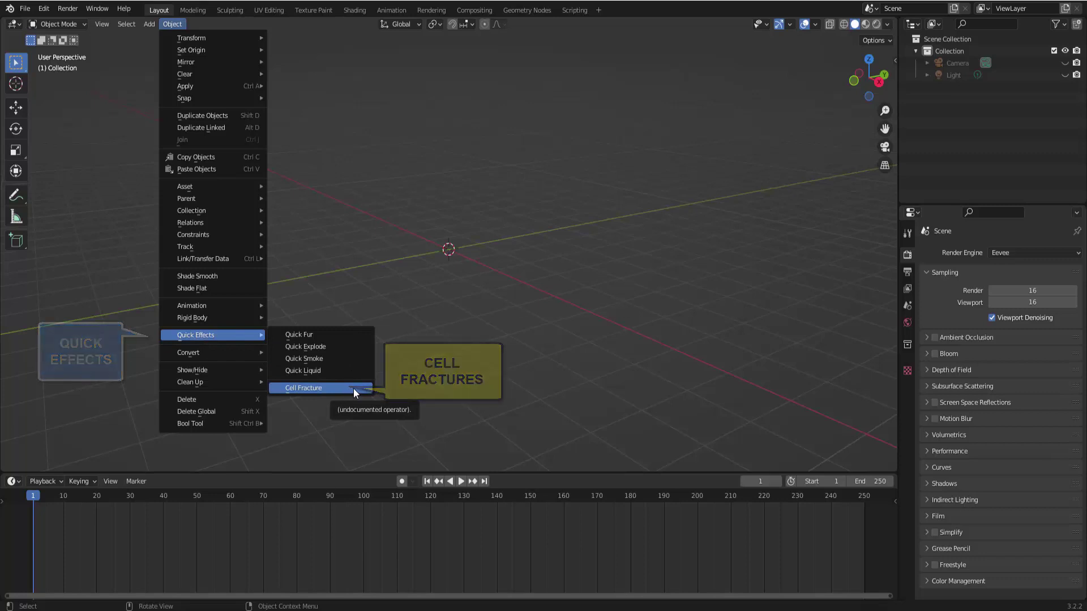
- Add a cube mesh and scale it by about 1.92 along the Z axis to form a tall box
left_click(150, 24)
mouse_move(161, 38)
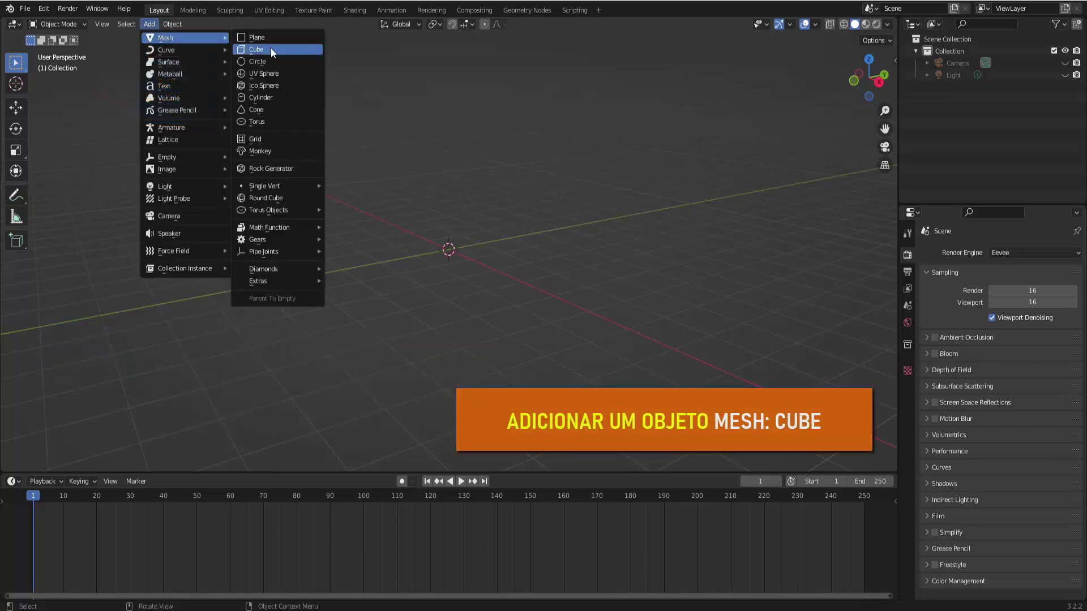
left_click(270, 48)
key("s")
key("z")
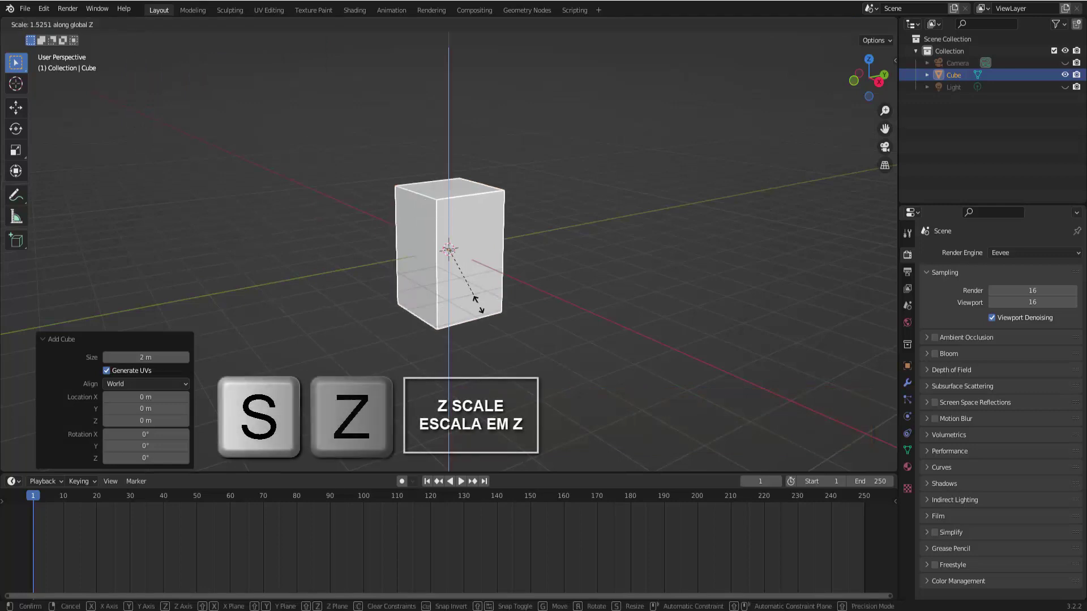
left_click(477, 320)
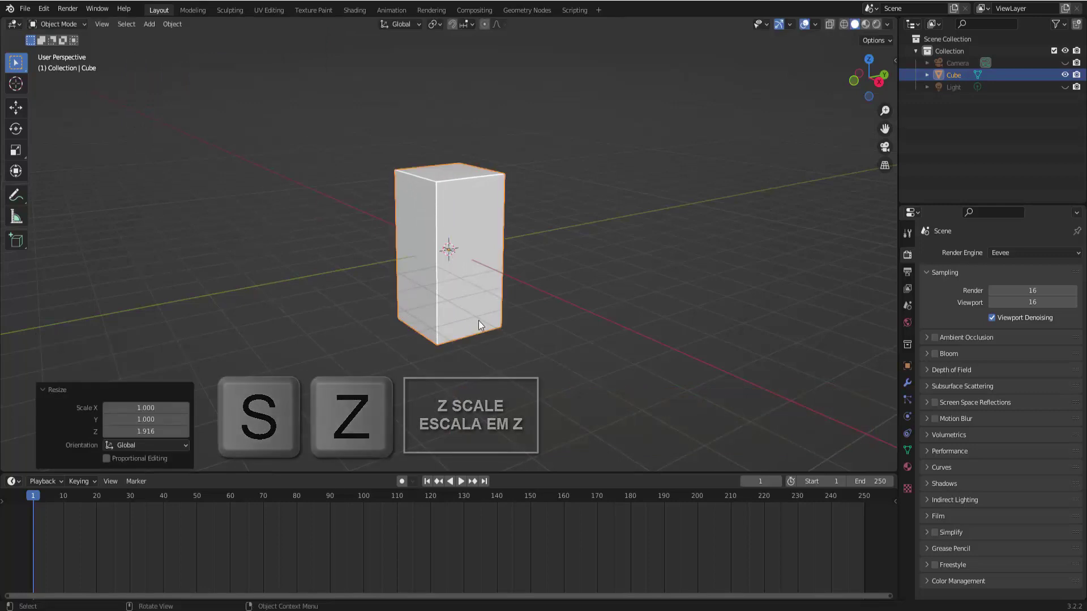
- Raise the tall box about 1.91 m along the Z axis
left_click(16, 107)
left_click_drag(447, 198, 450, 118)
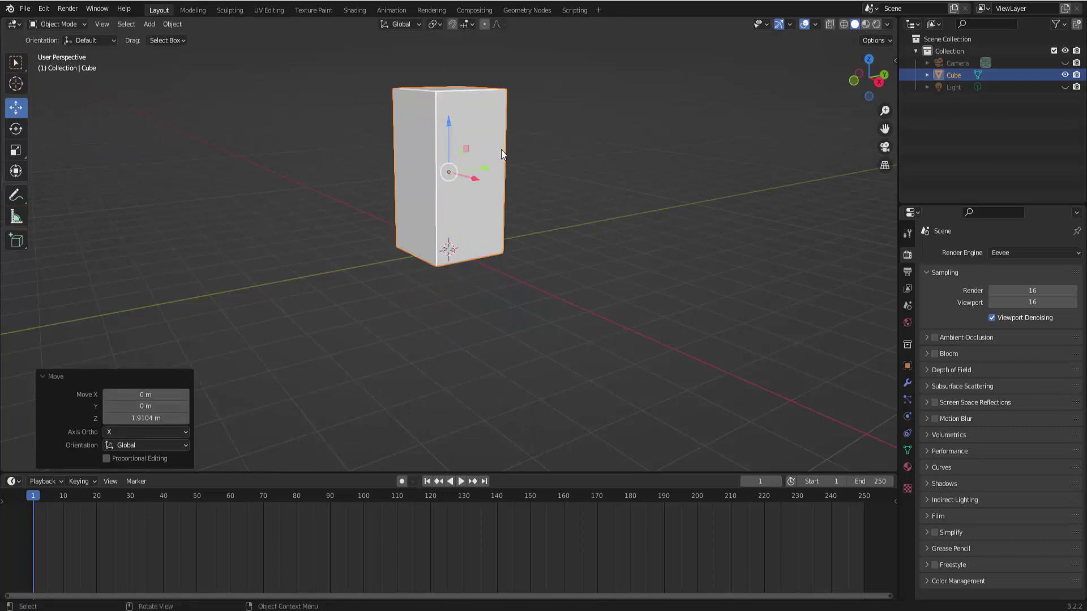
scroll(534, 164, "down", 2)
left_click_drag(884, 129, 883, 153)
scroll(657, 172, "up", 2)
middle_click_drag(652, 172, 664, 172)
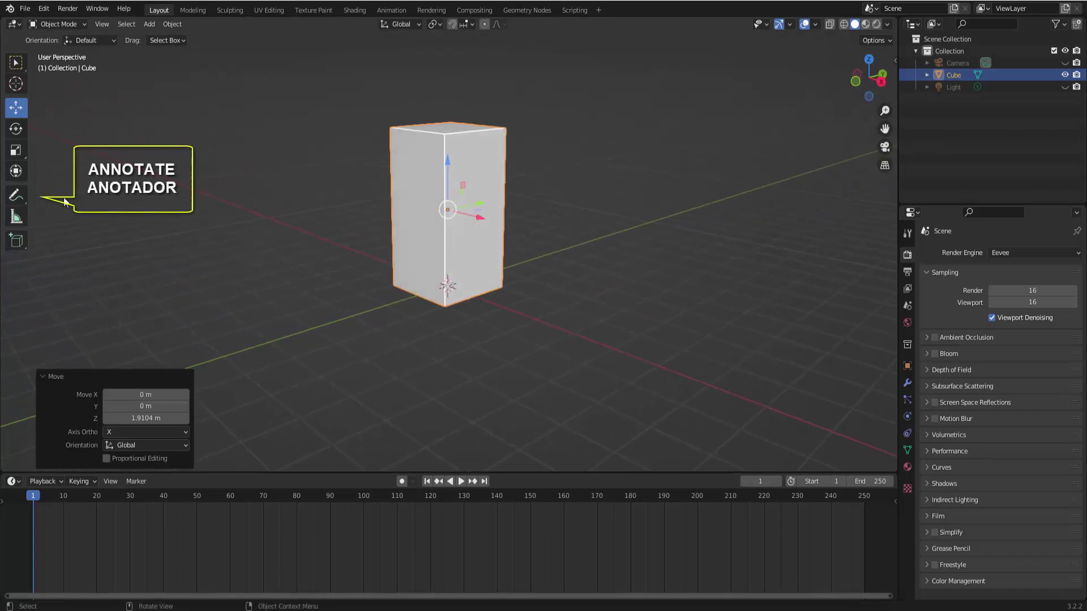
- Scribble annotation strokes with Surface placement near the top of the box, around its front vertical edge
left_click(17, 195)
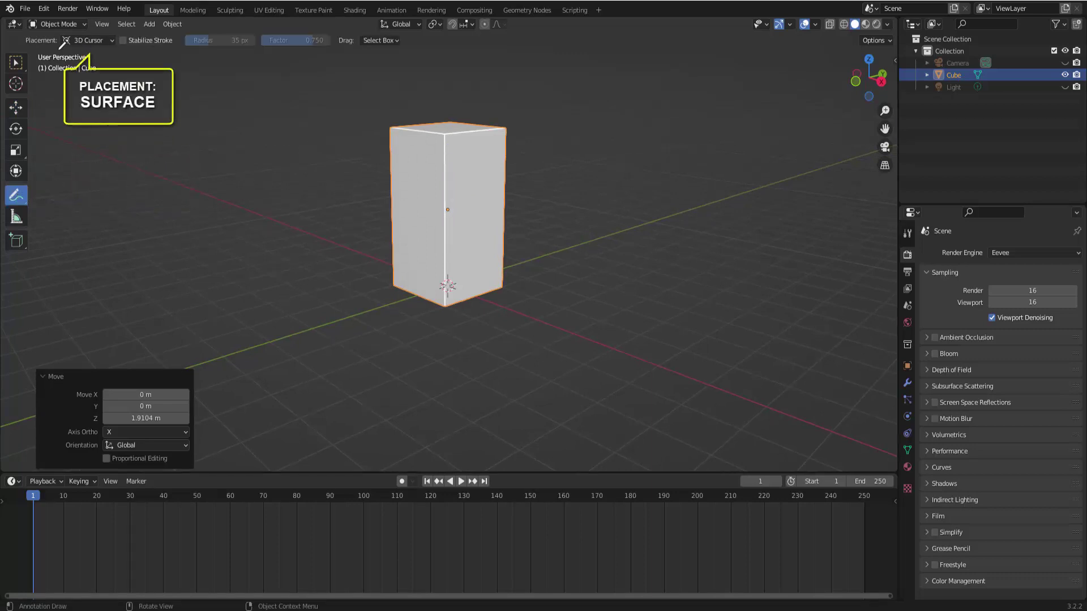
left_click(111, 40)
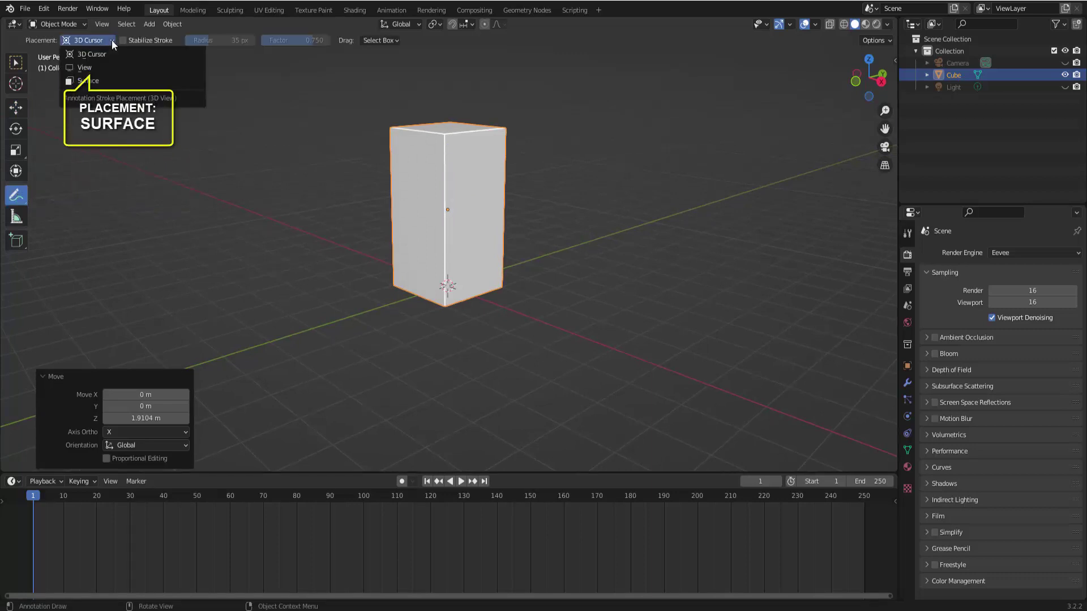
left_click(108, 82)
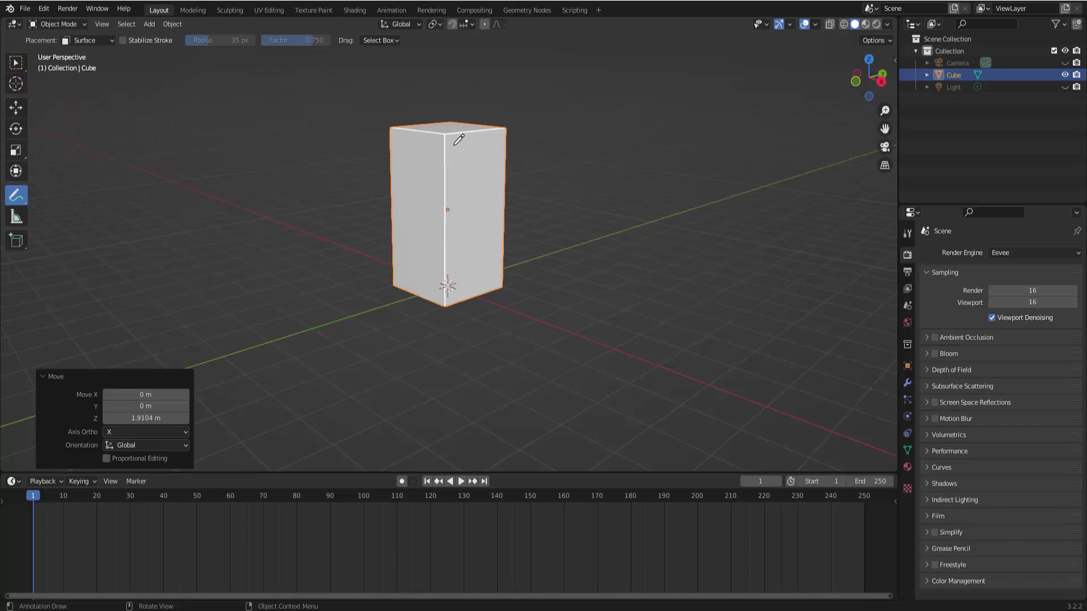
mouse_move(456, 143)
left_mouse_down()
mouse_move(476, 148)
mouse_move(463, 139)
mouse_move(458, 159)
mouse_move(466, 153)
left_mouse_up()
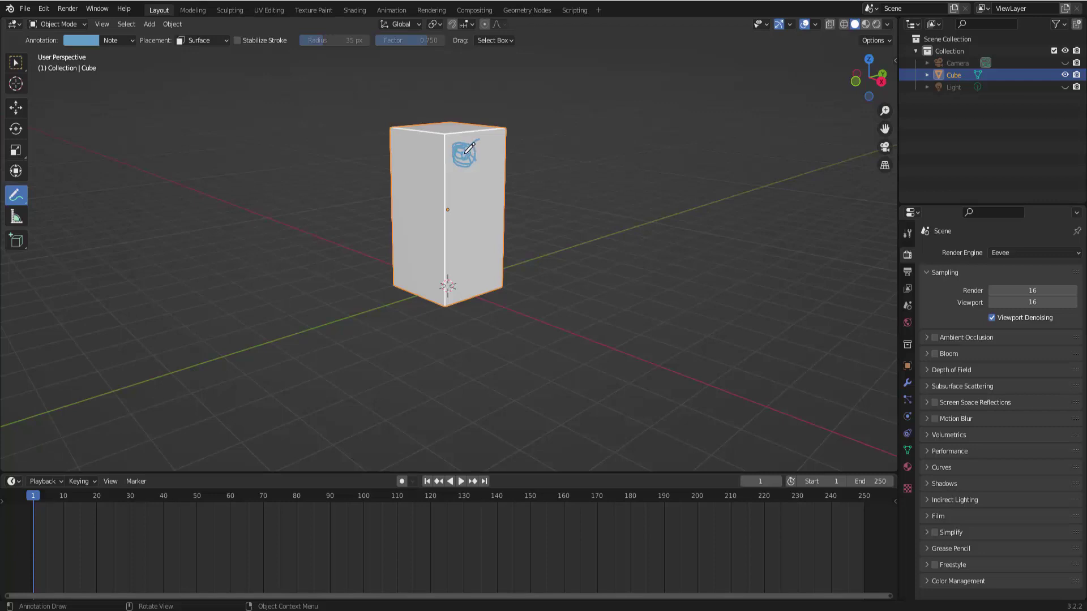
mouse_move(438, 145)
left_mouse_down()
mouse_move(468, 150)
mouse_move(446, 169)
mouse_move(454, 172)
left_mouse_up()
middle_click_drag(503, 164, 482, 170)
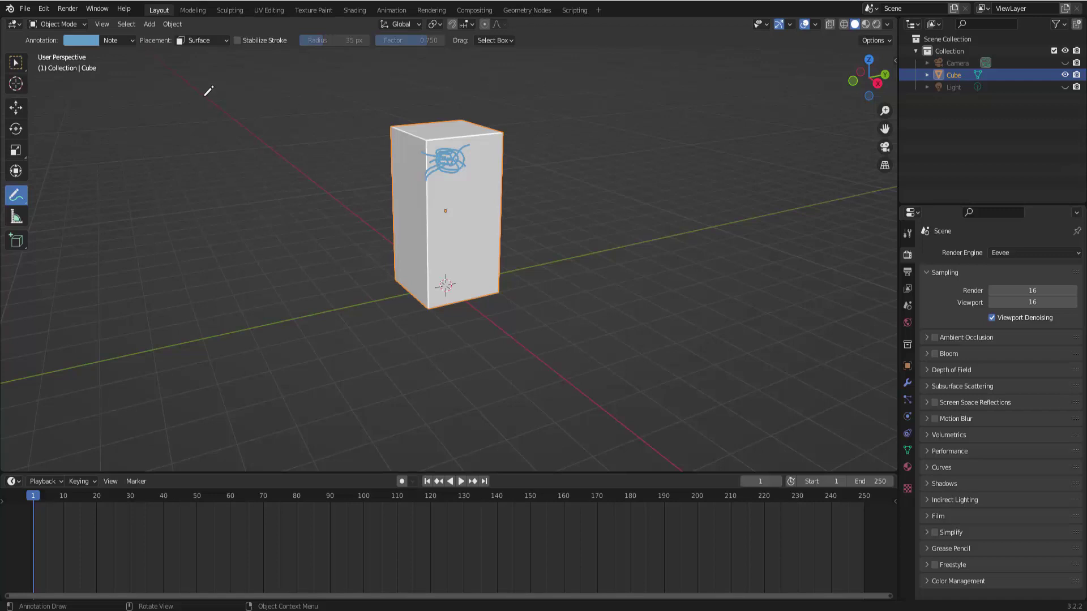
- Start Cell Fracture on the box and set its point source to Annotation Pencil only
left_click(175, 25)
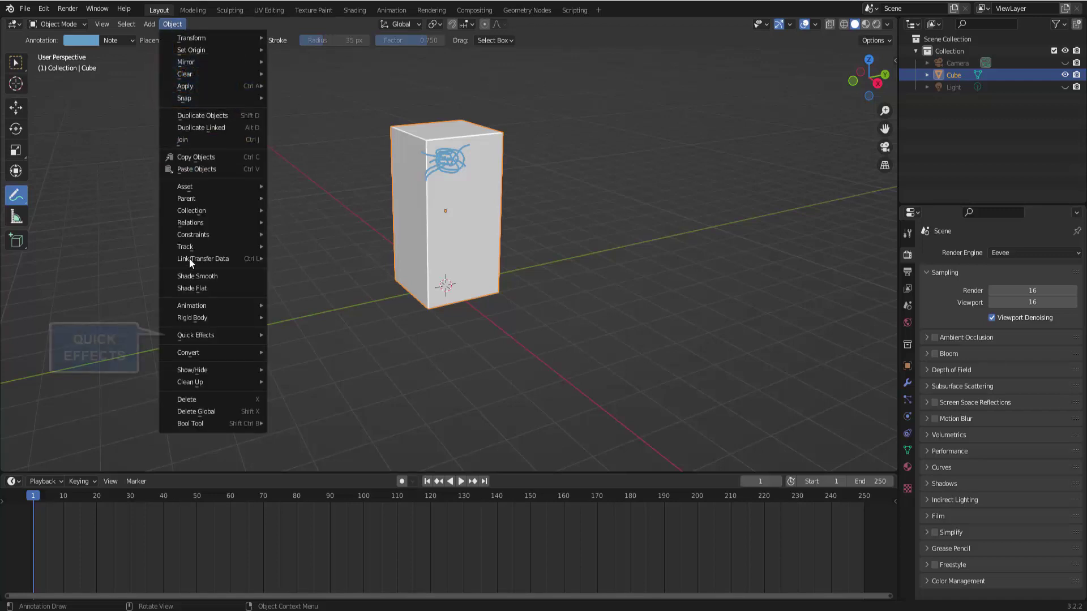
mouse_move(201, 335)
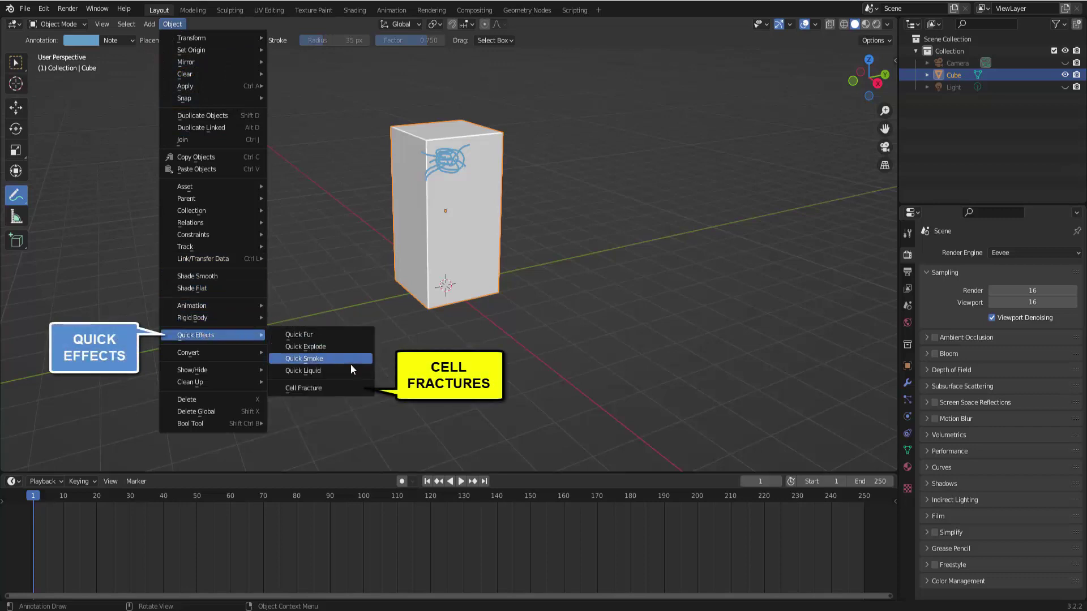
left_click(330, 388)
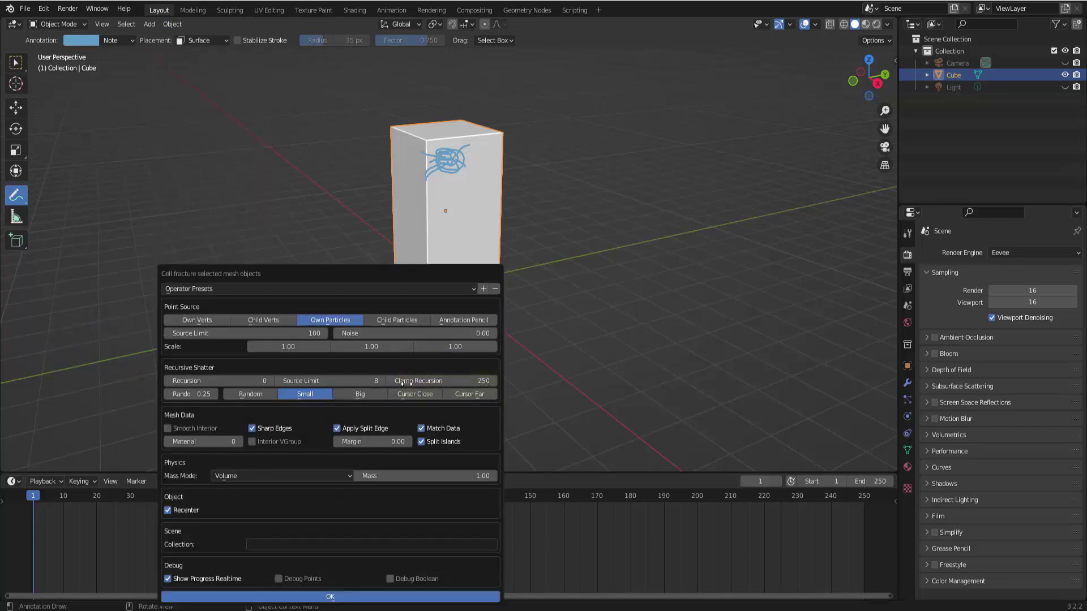
left_click_drag(331, 274, 715, 92)
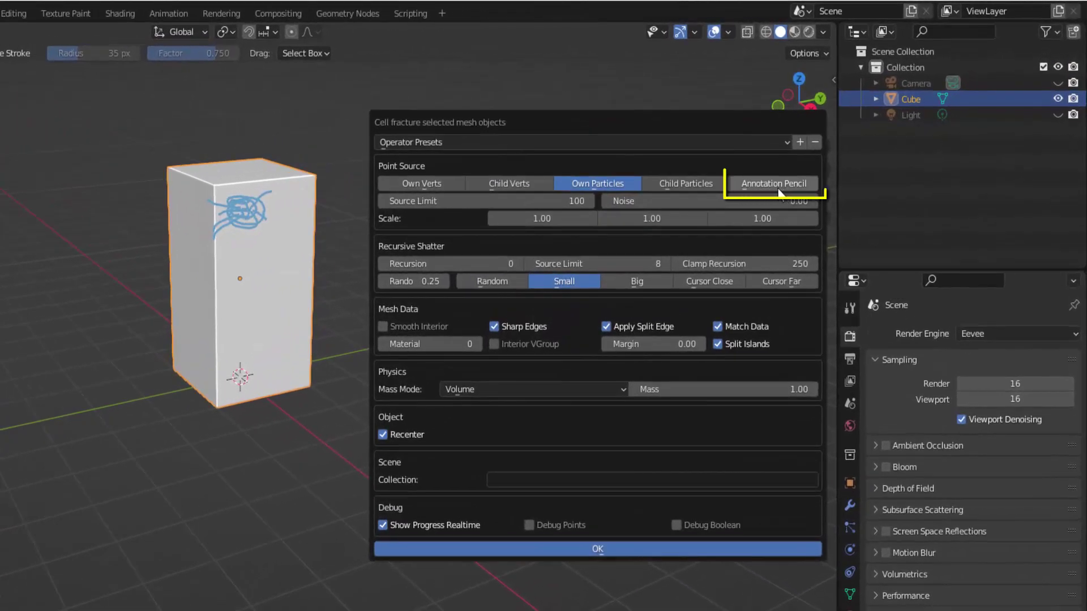
left_click(772, 186)
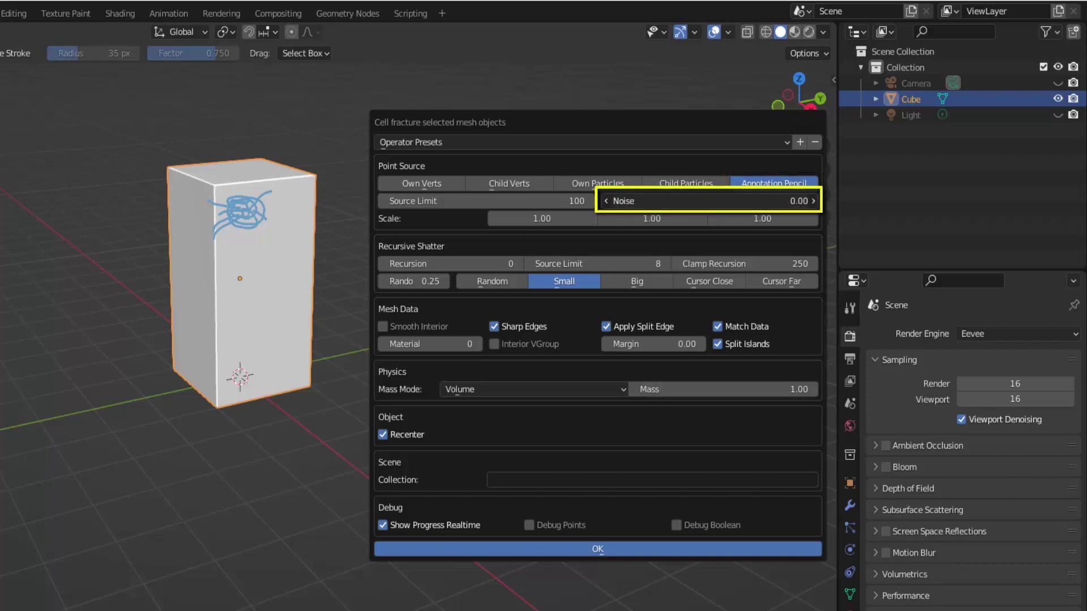
- Set the fracture's point source noise to 0.42 and its source limit to 148
left_click_drag(707, 202, 758, 202)
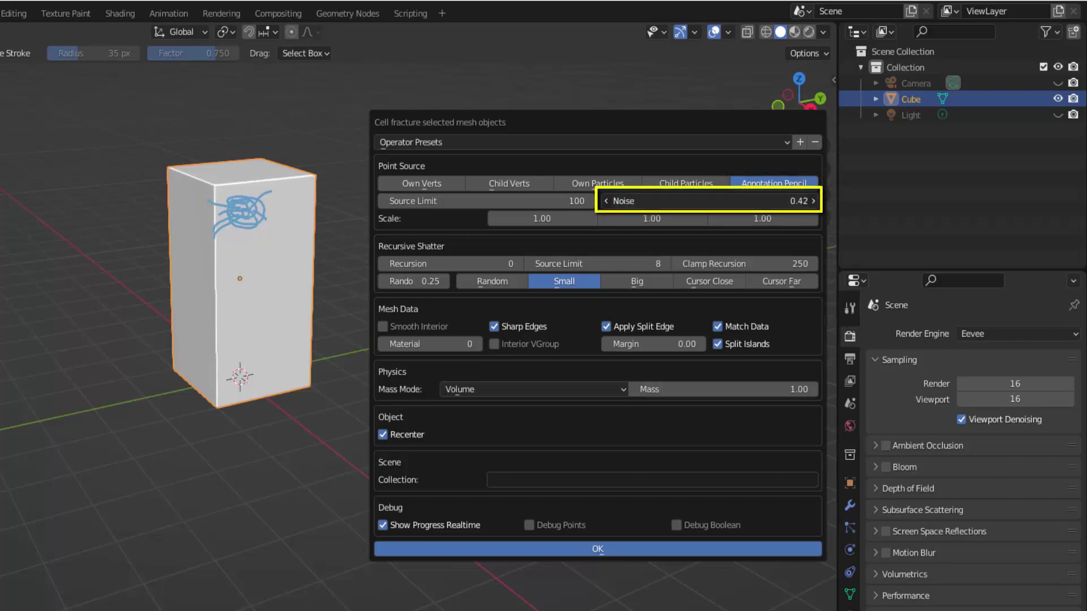
left_click(742, 200)
key("Return")
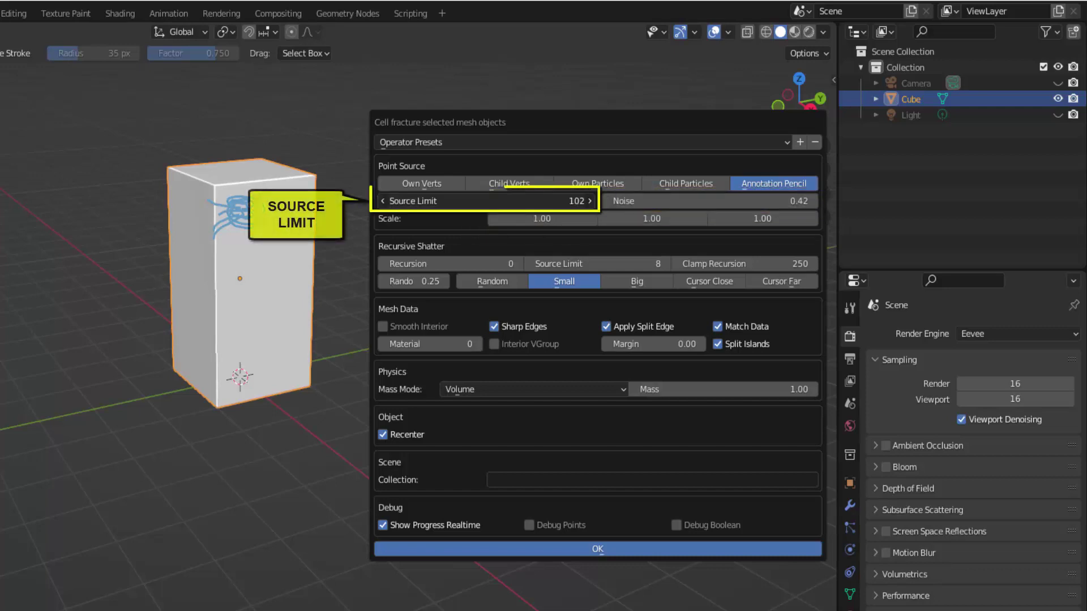
left_click_drag(531, 201, 560, 202)
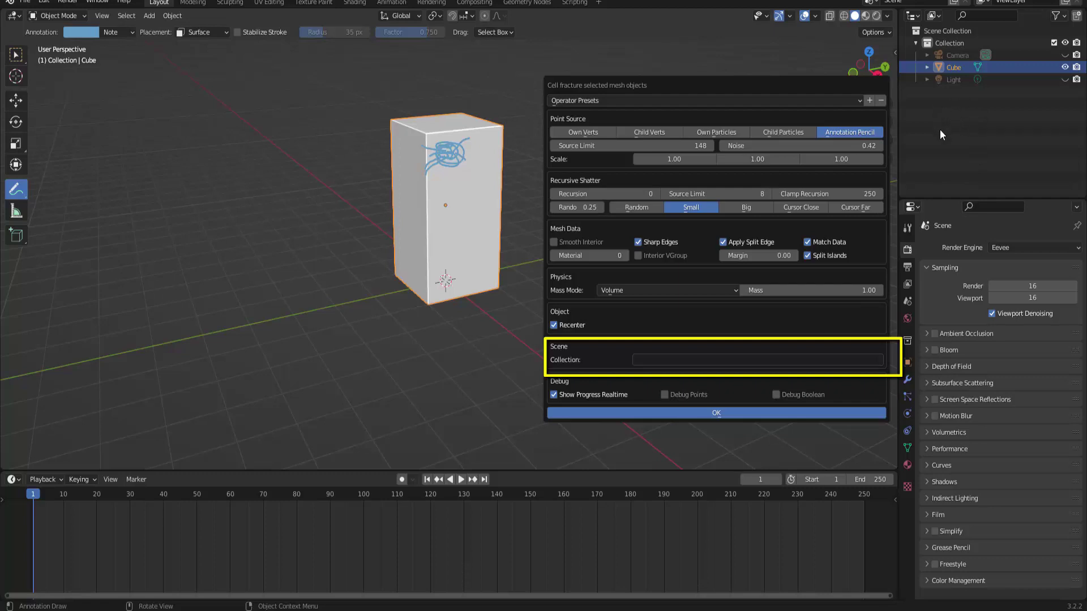
- Assign the fracture pieces to a collection named "fragmentos" and run the fracture
left_click(642, 360)
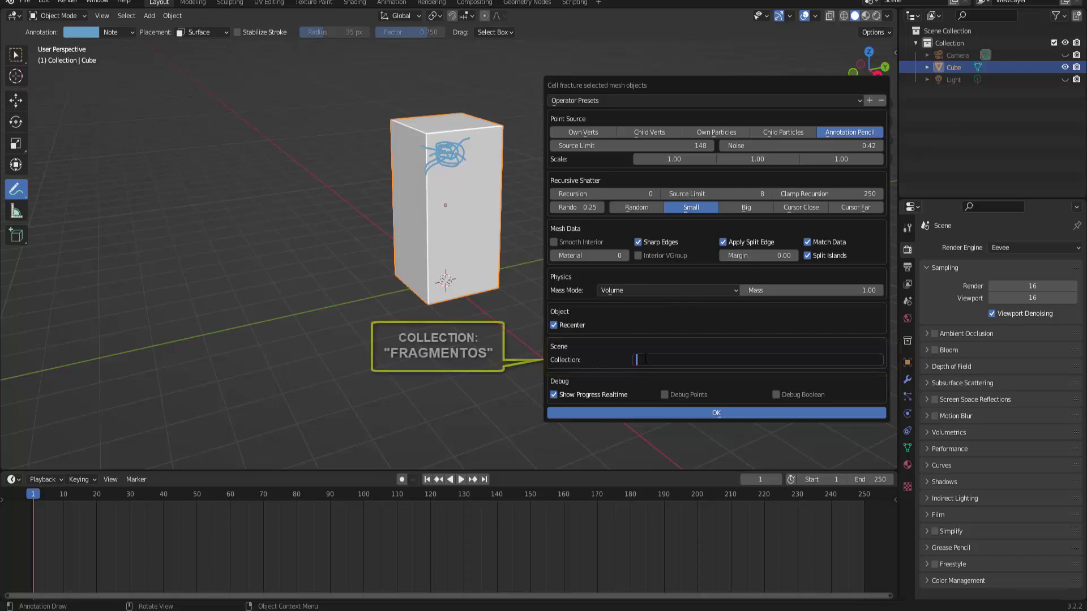
type("fragmentos")
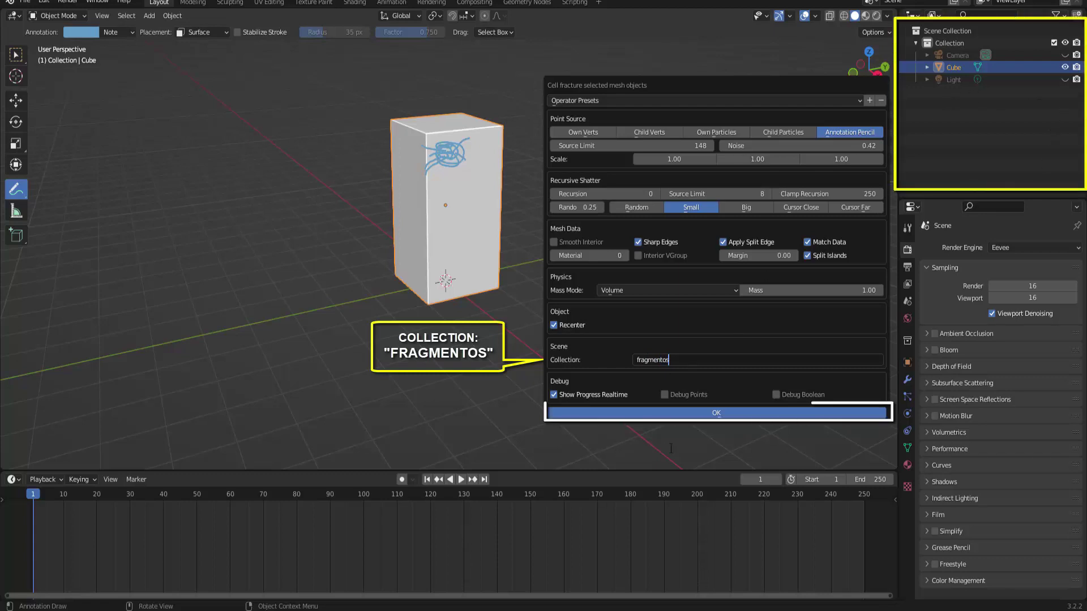
left_click(725, 413)
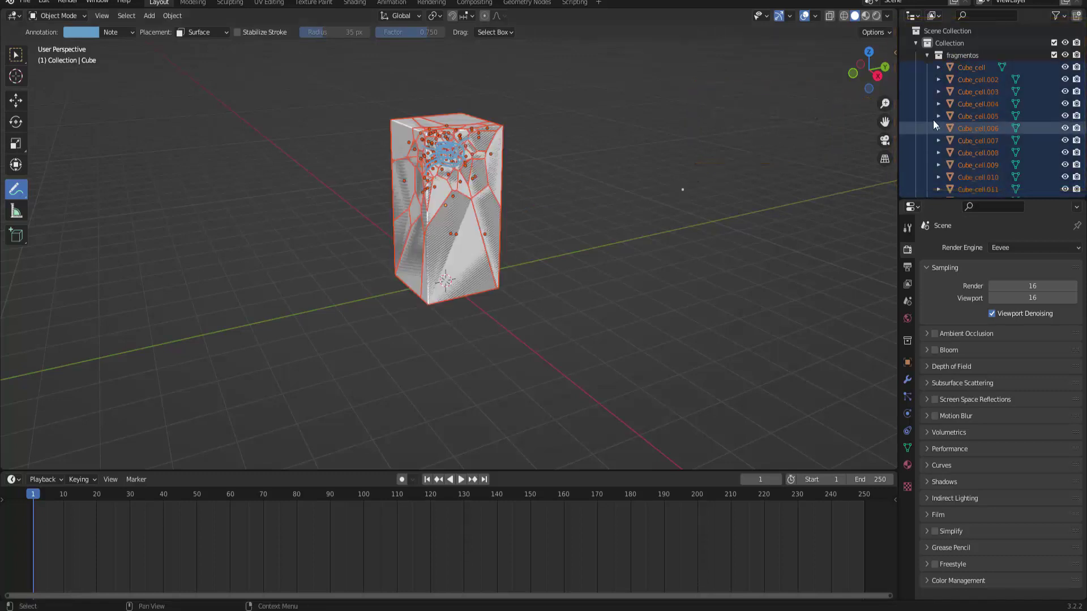
- Collapse the fragmentos collection and hide the original Cube in the viewport, leaving the fractured pieces on display
left_click(927, 55)
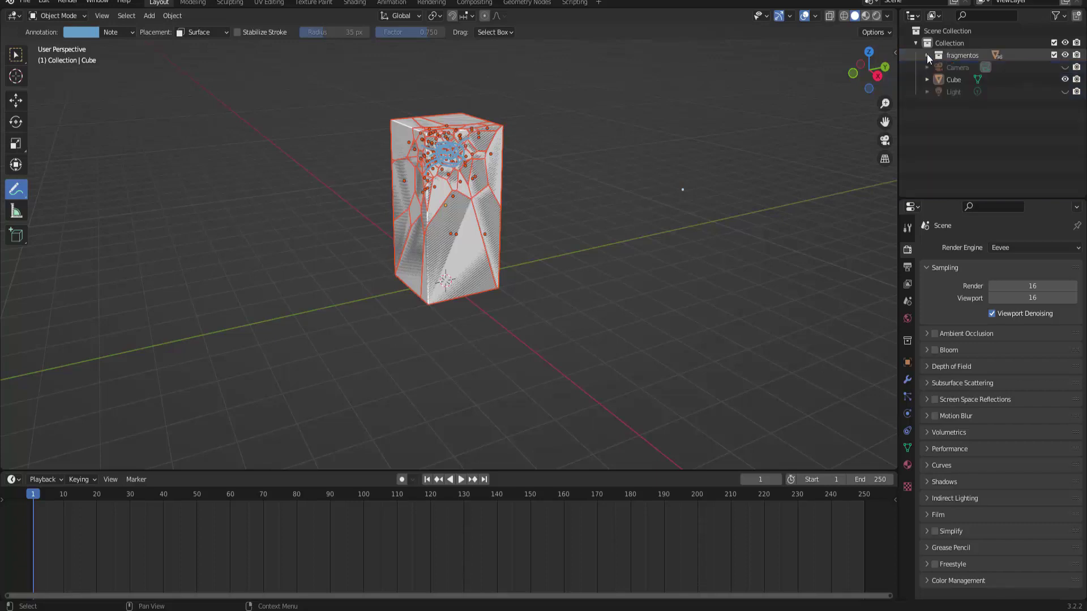
left_click(952, 79)
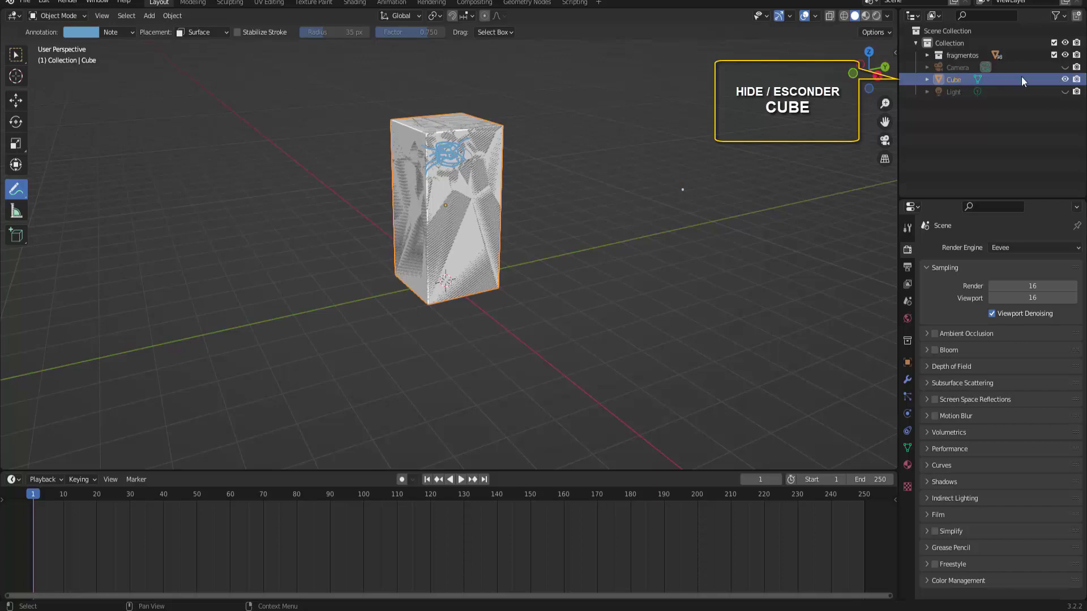
left_click(1064, 79)
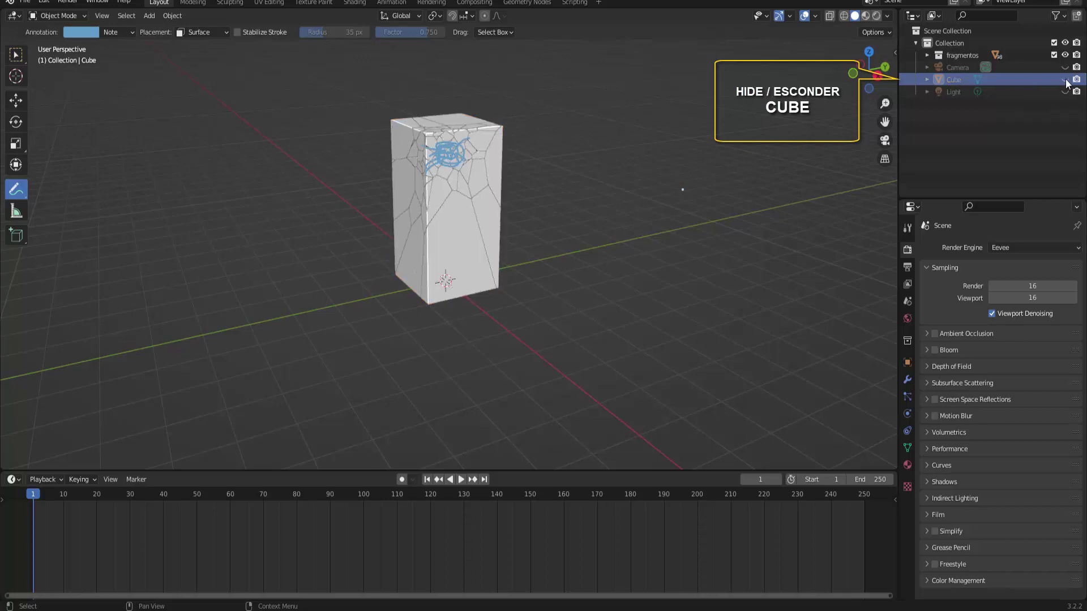
scroll(602, 145, "up", 3)
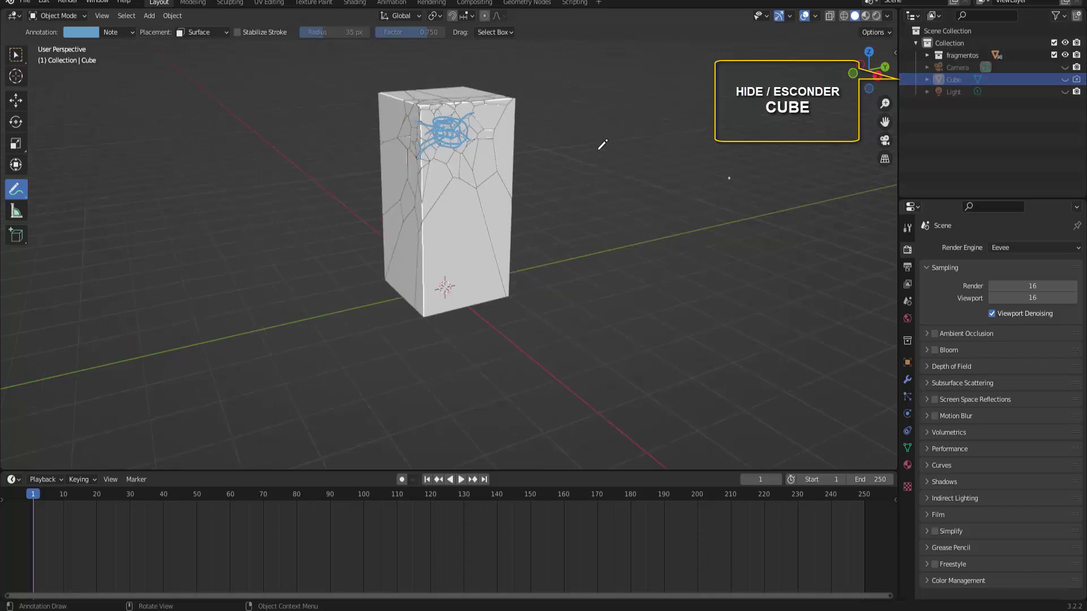
middle_click_drag(577, 220, 612, 219)
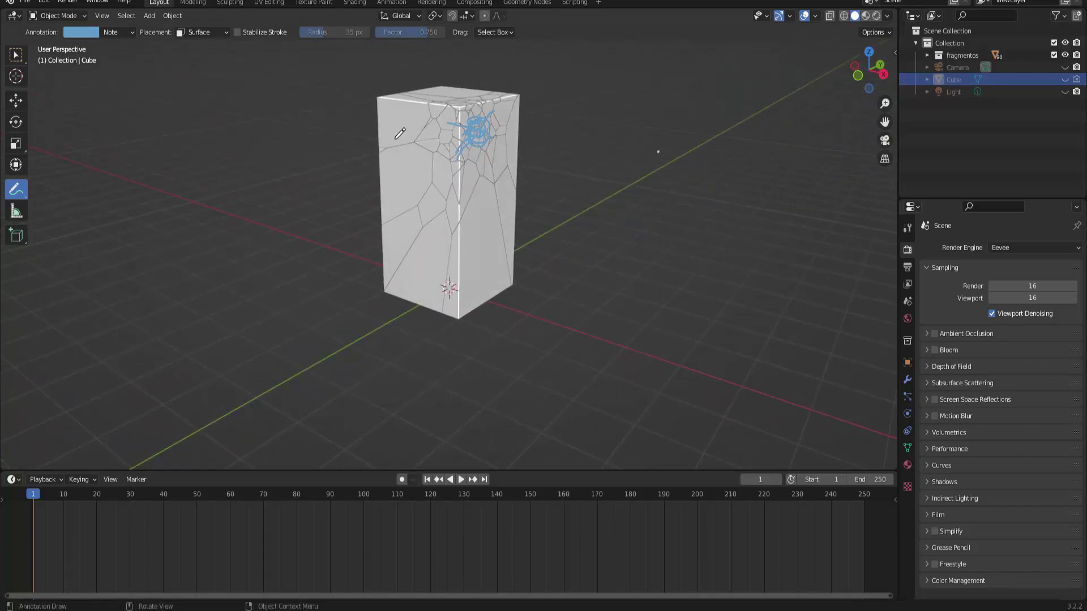
- Erase the blue annotation strokes near the box's top corner with Annotate Eraser and return to the Select Box tool
left_click(21, 196)
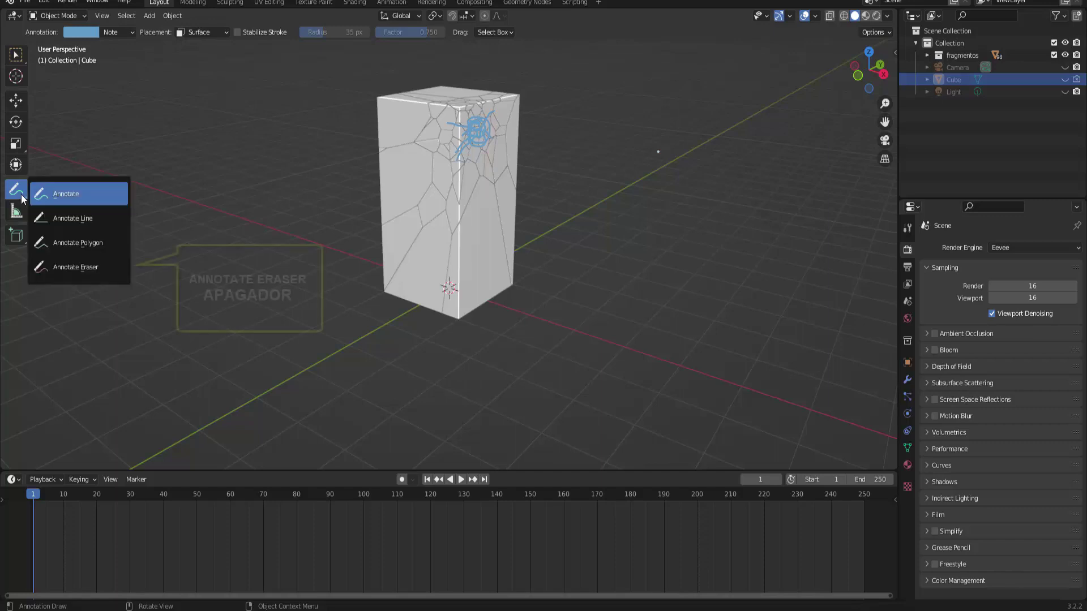
left_click(88, 268)
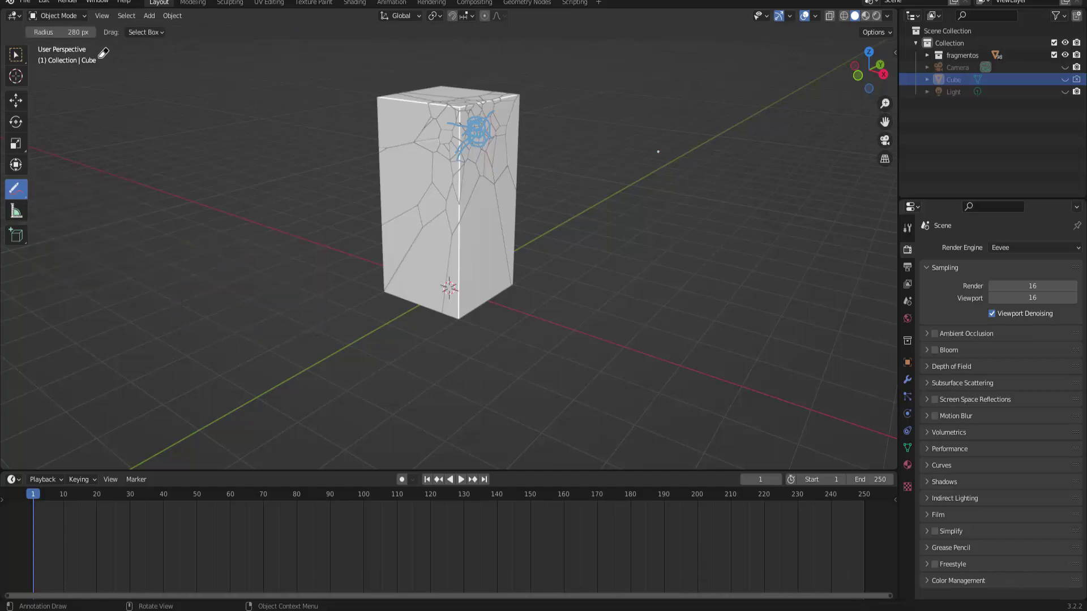
left_click(486, 137)
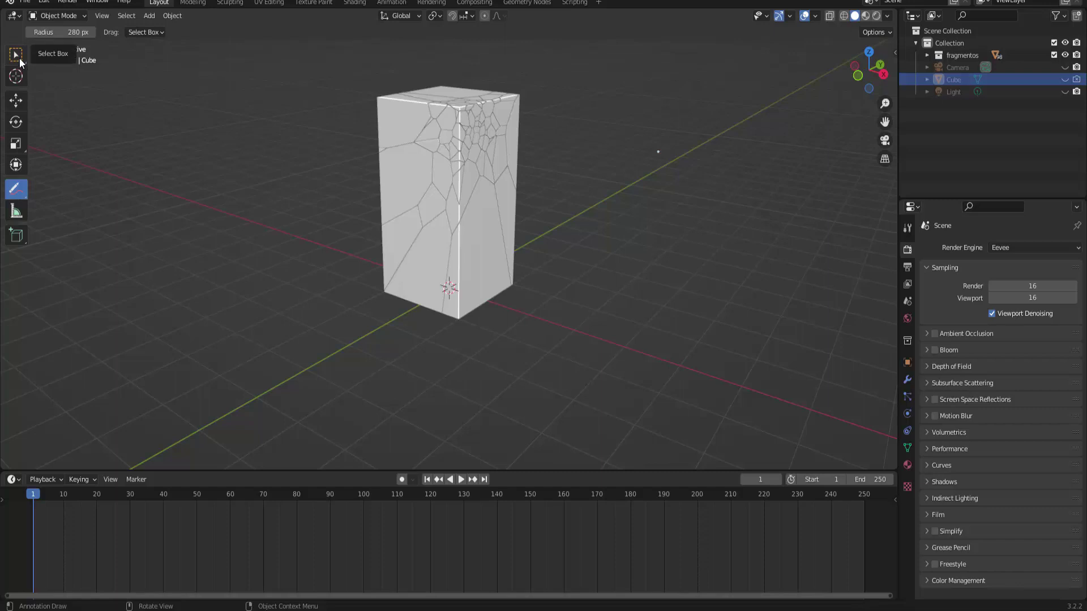
left_click(20, 63)
- Play the timeline to preview the fractured box without physics, stop it, and return to frame 1
middle_click_drag(664, 179, 648, 185)
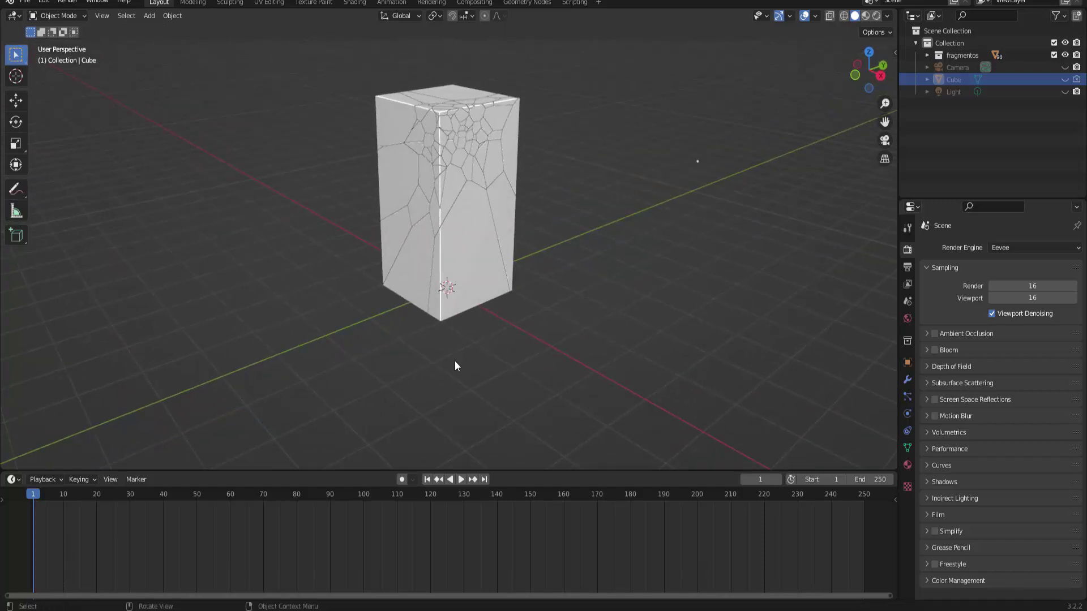
left_click(460, 479)
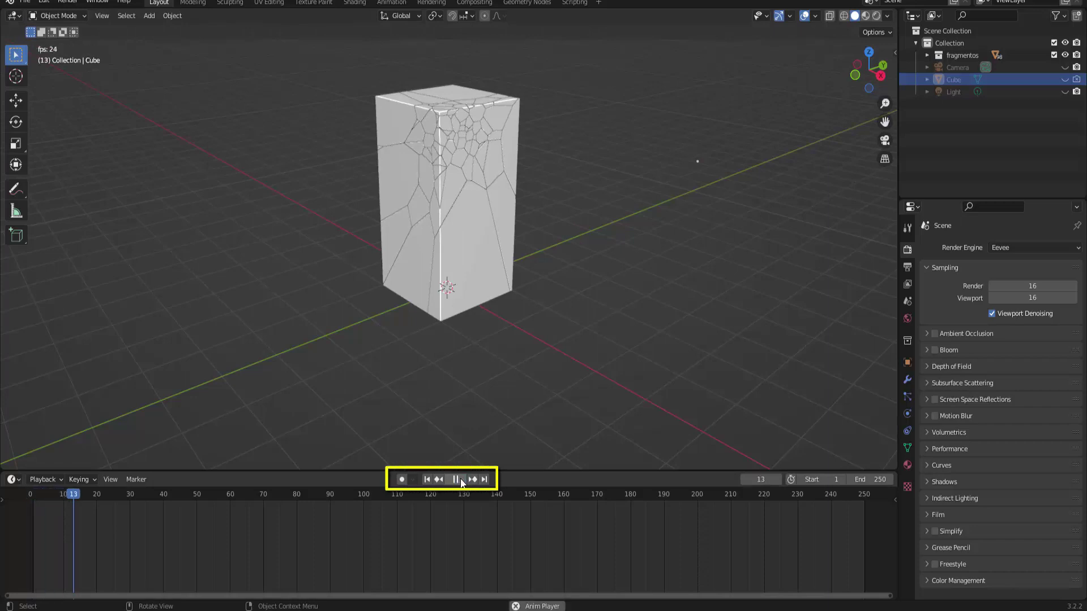
left_click(460, 480)
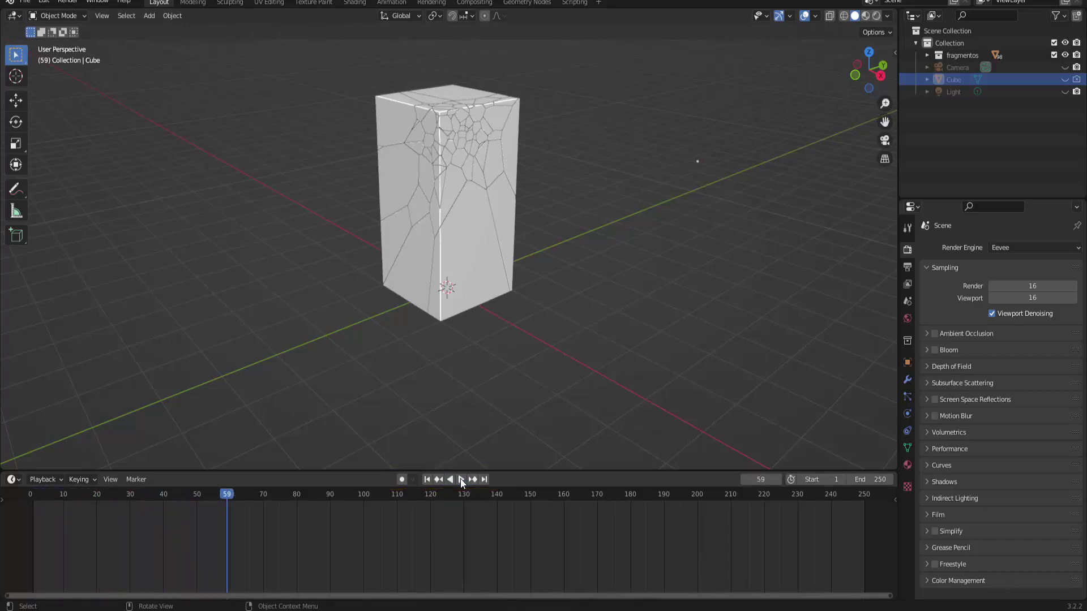
left_click(427, 479)
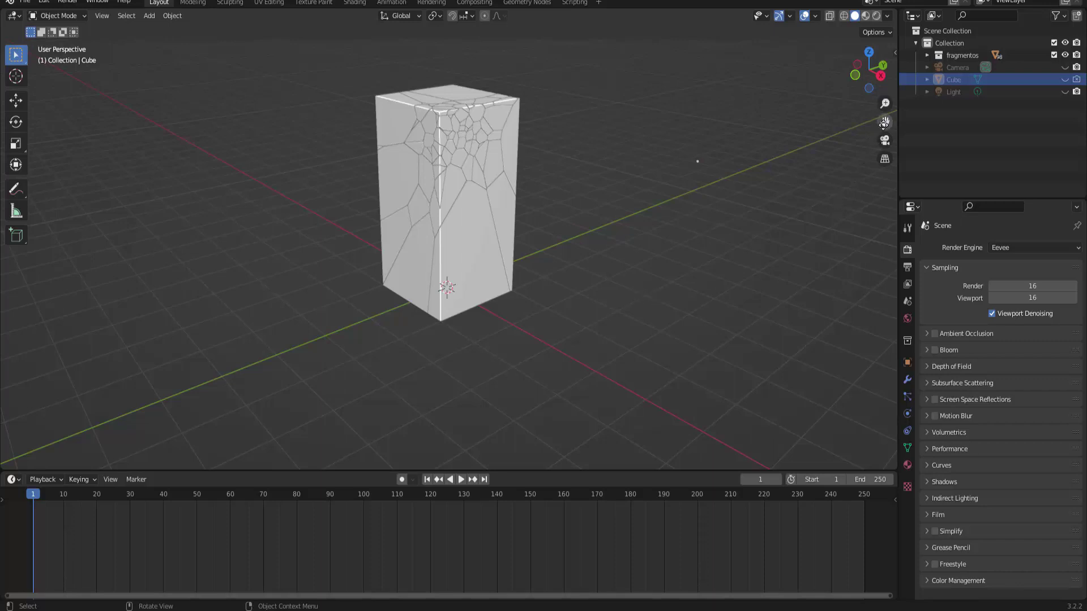
- Select the cluster of small fragments around the upper part of the box's front vertical edge
left_click_drag(884, 122, 885, 151)
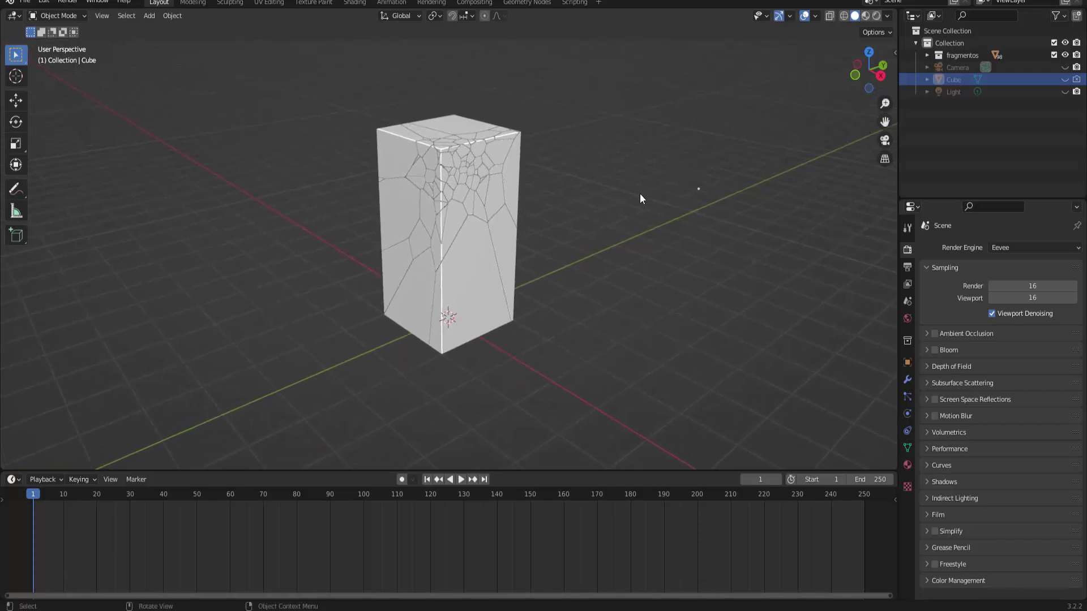
scroll(640, 194, "up", 2)
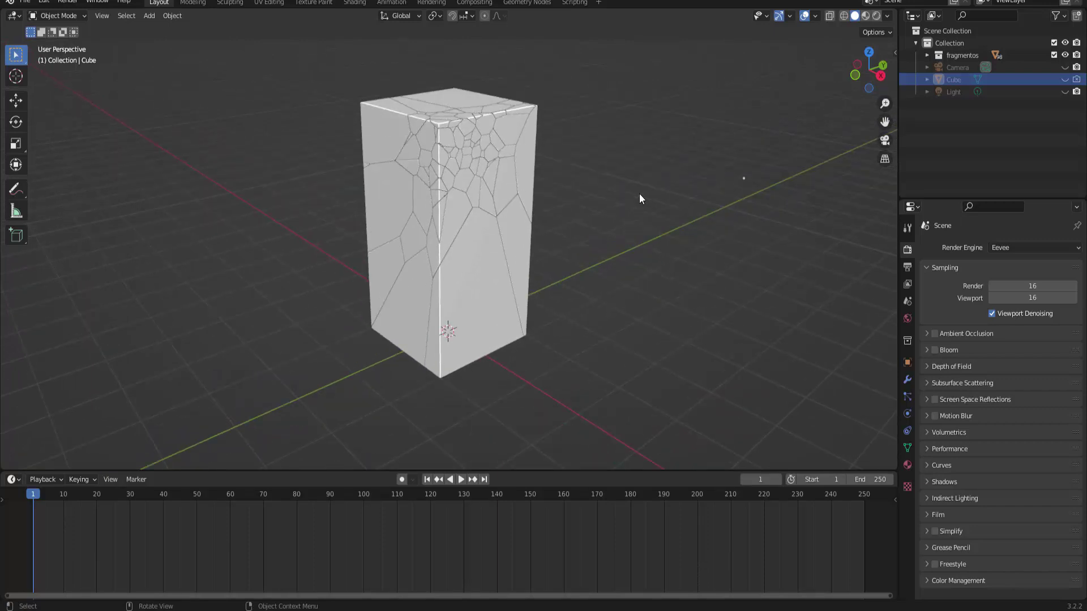
left_click(445, 135)
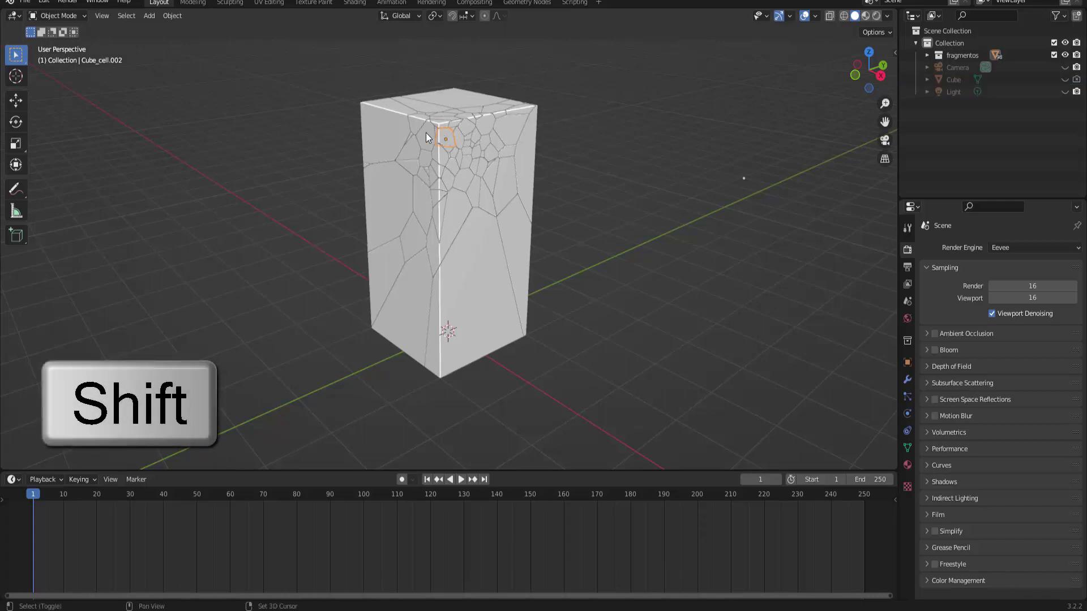
left_click(456, 124, "shift")
left_click(442, 152, "shift")
left_click(429, 163, "shift")
left_click(437, 175, "shift")
left_click(438, 192, "shift")
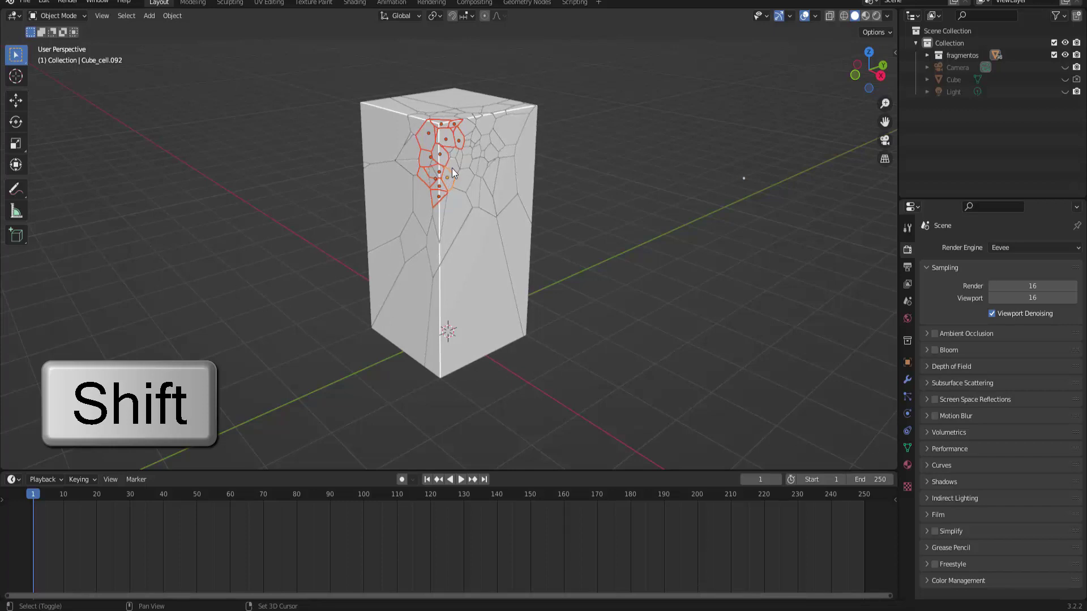
left_click(454, 152, "shift")
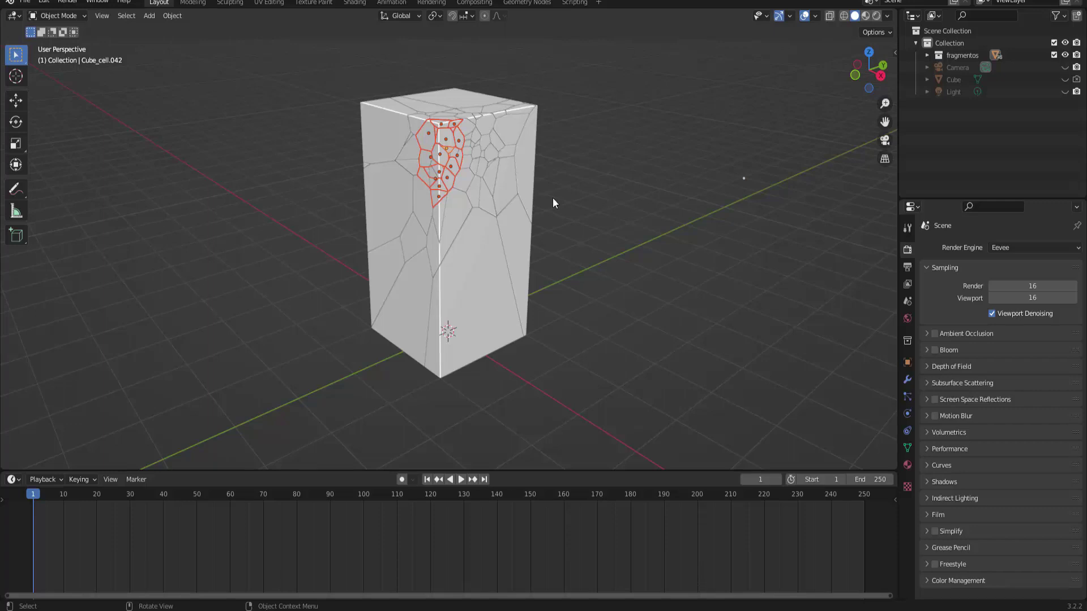
- Add a Rigid Body to the active fragment and enable its Collision Margin at 0 m
scroll(600, 200, "down", 1)
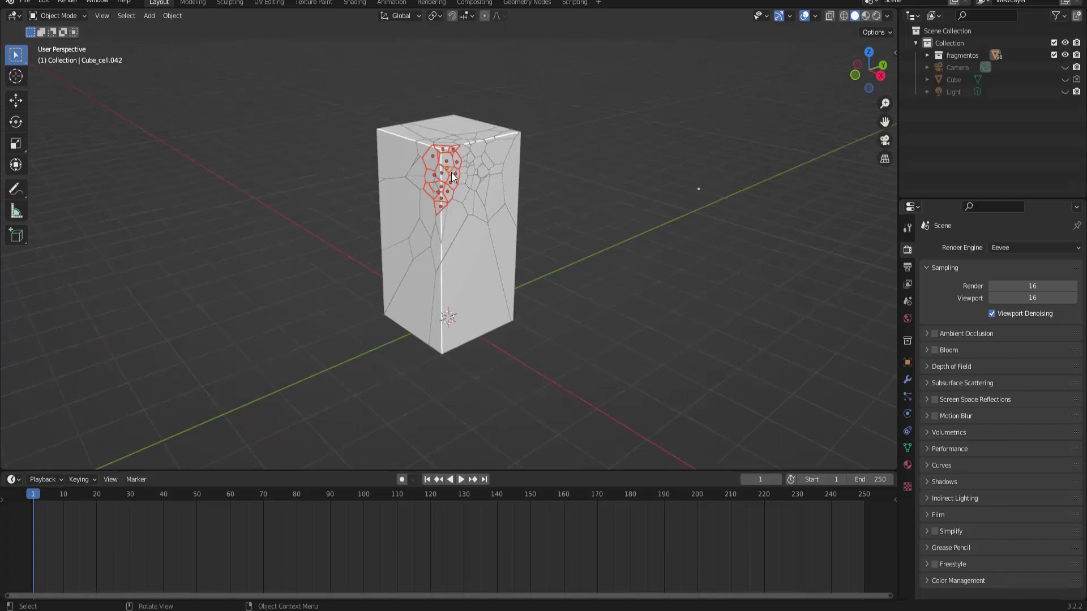
left_click(907, 414)
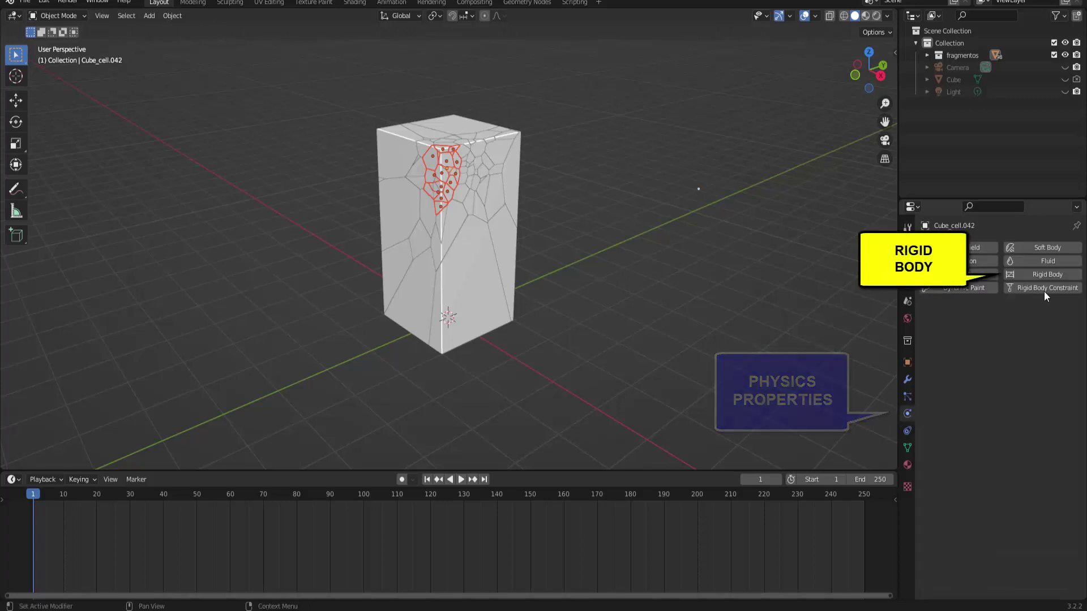
left_click(1033, 274)
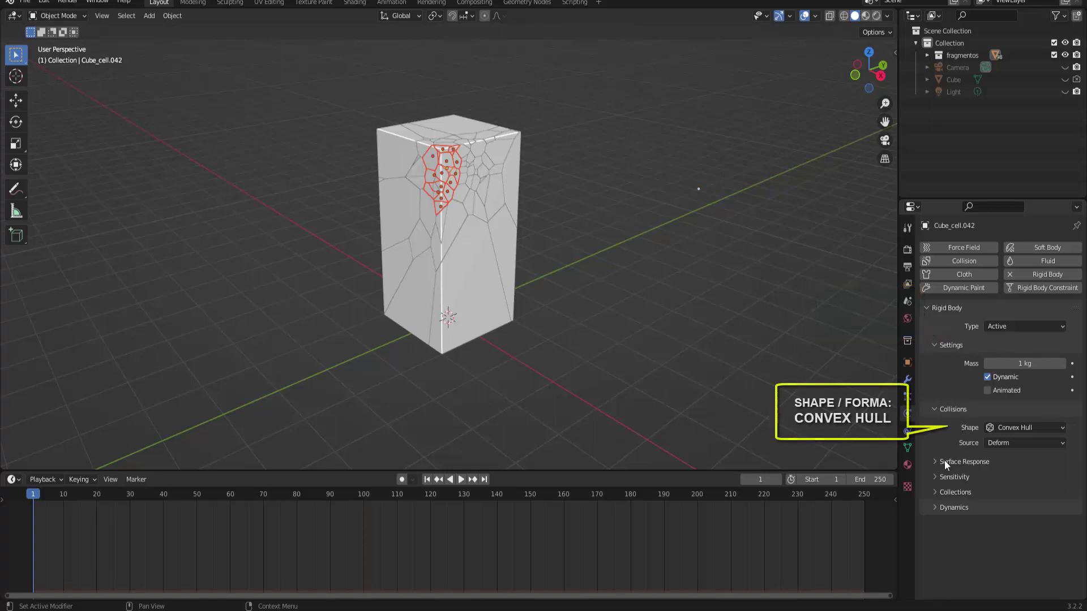
left_click(935, 479)
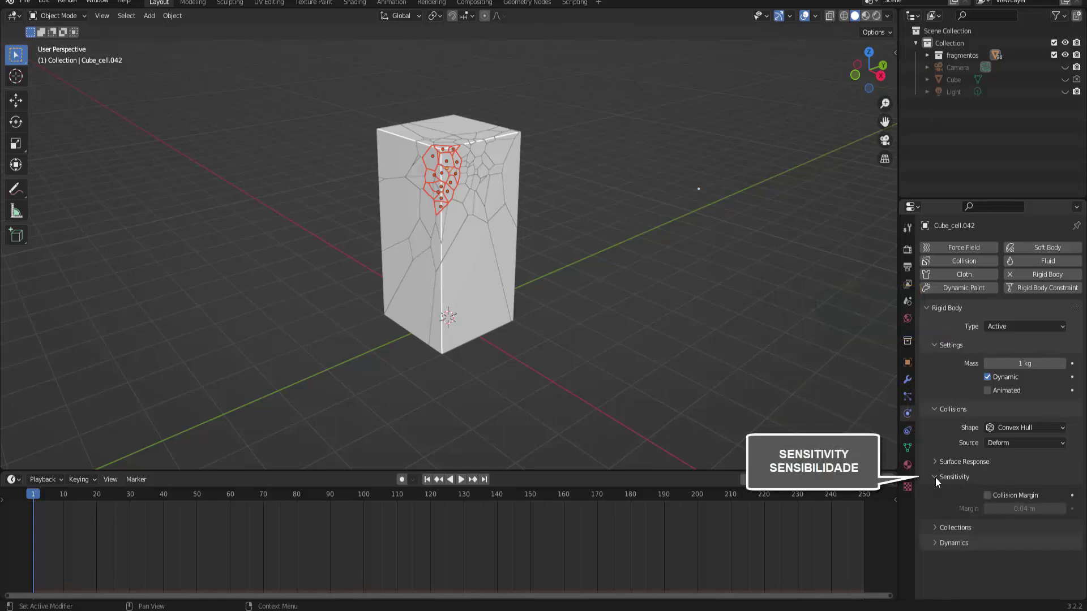
left_click(987, 496)
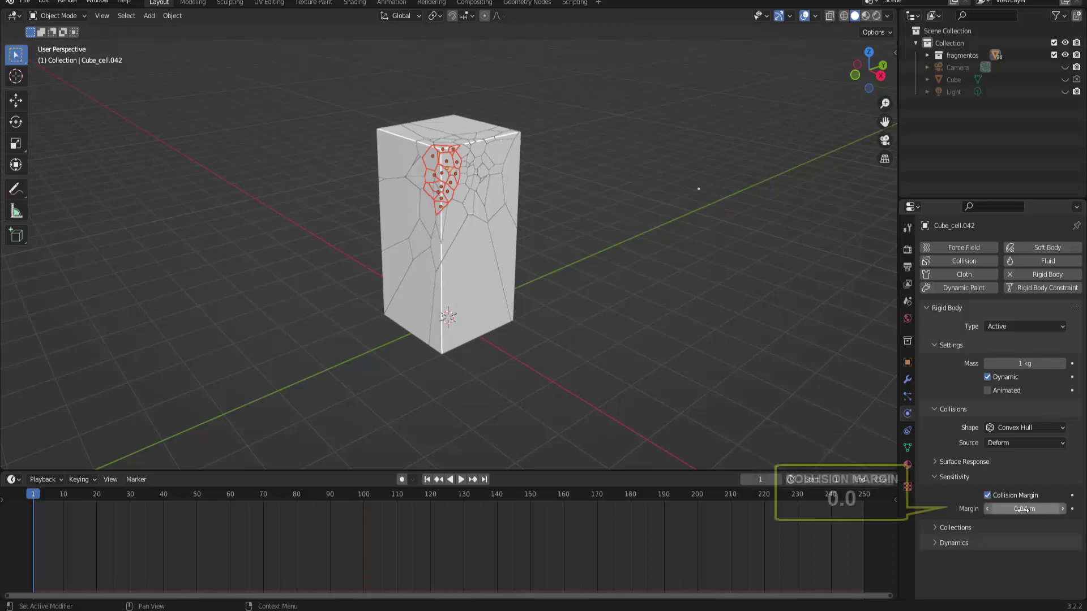
left_click_drag(1031, 509, 999, 509)
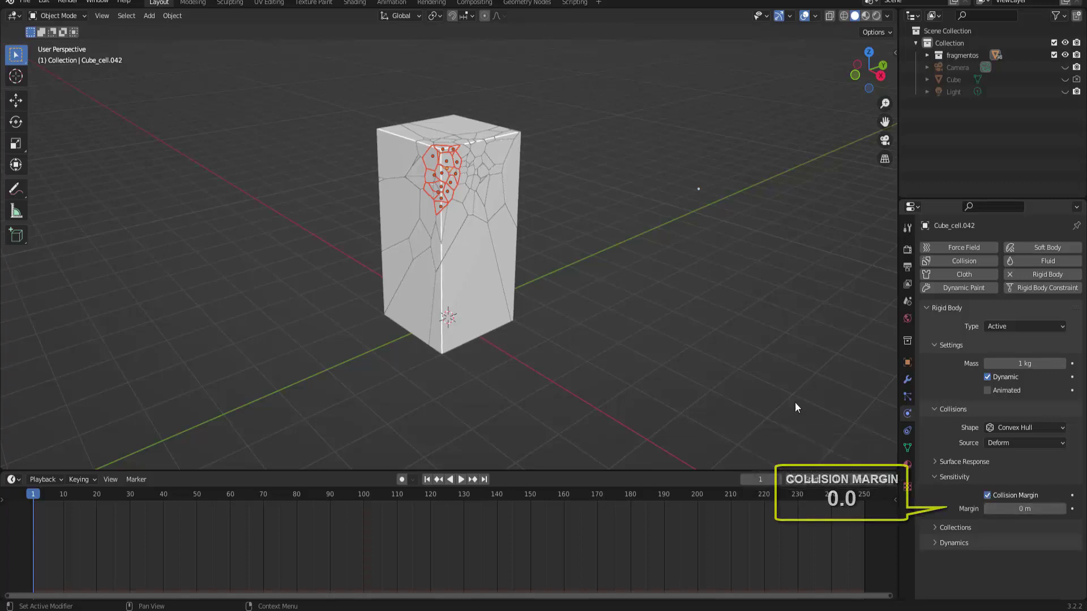
- Copy the active fragment's rigid body settings to the other selected fragments
left_click(172, 16)
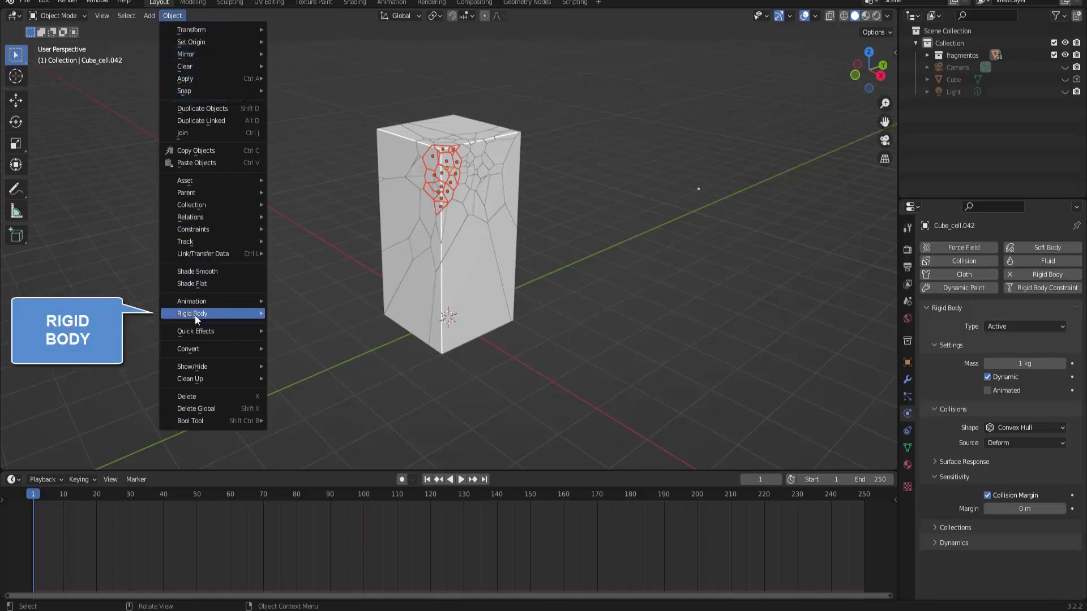
mouse_move(195, 315)
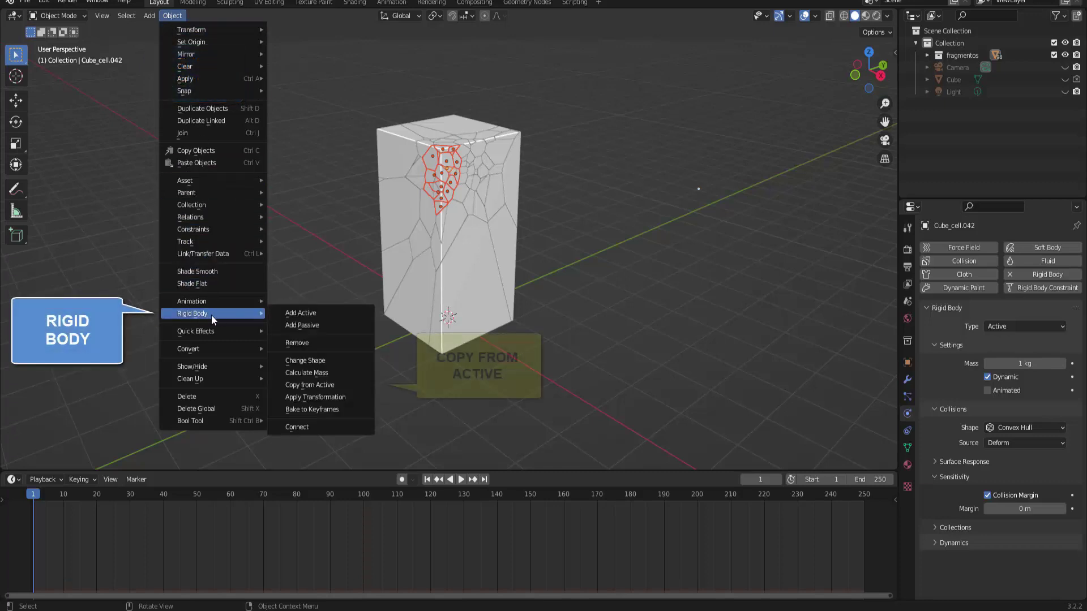
left_click(332, 385)
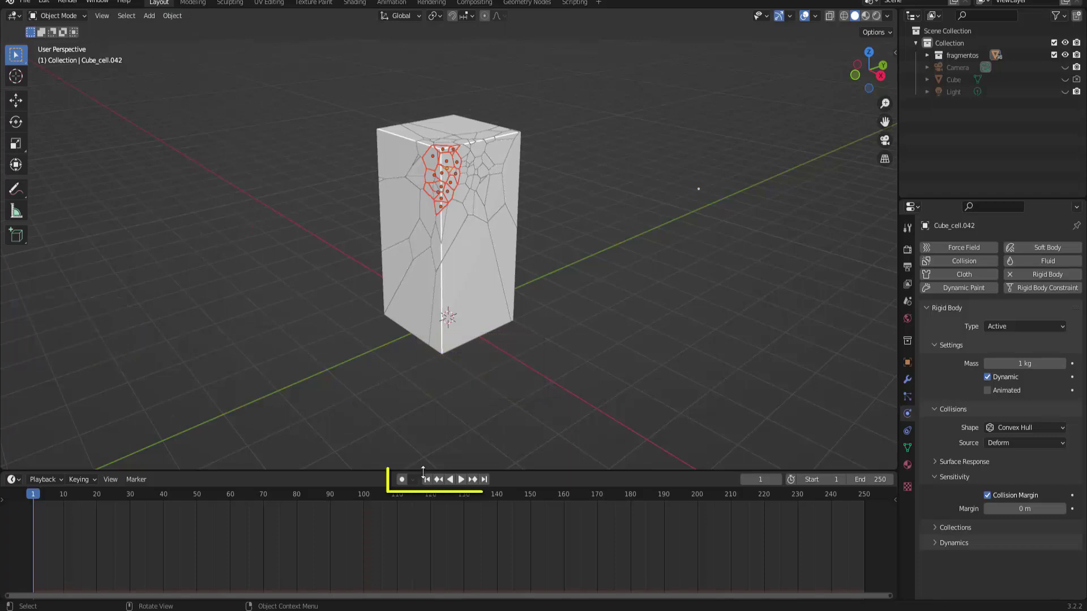
- Play the simulation to check how the selected fragments fall, stop it, and return to frame 1
left_click(460, 483)
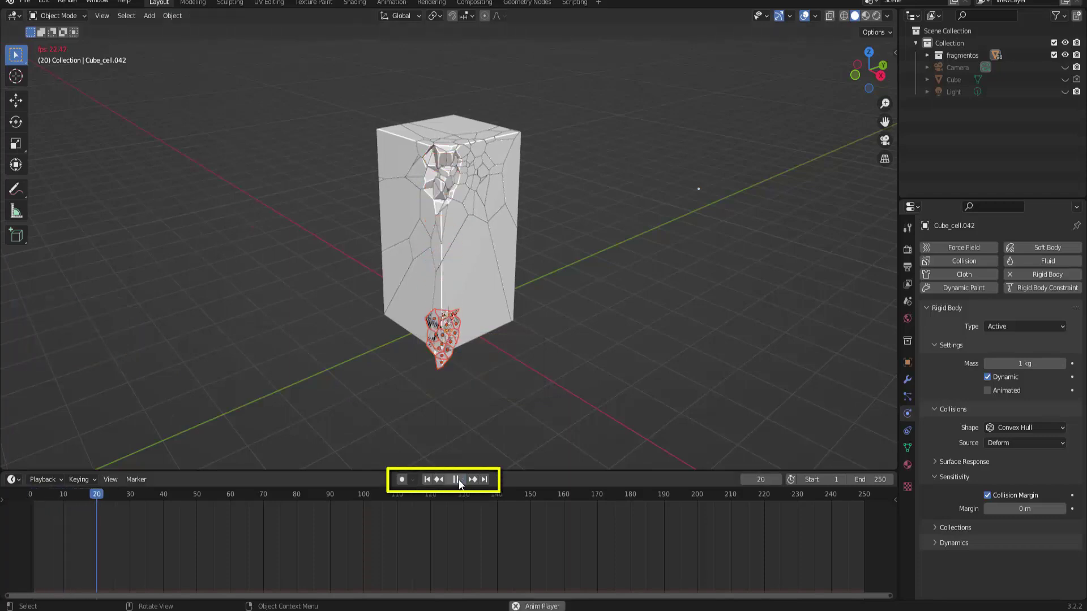
left_click(459, 483)
left_click(427, 480)
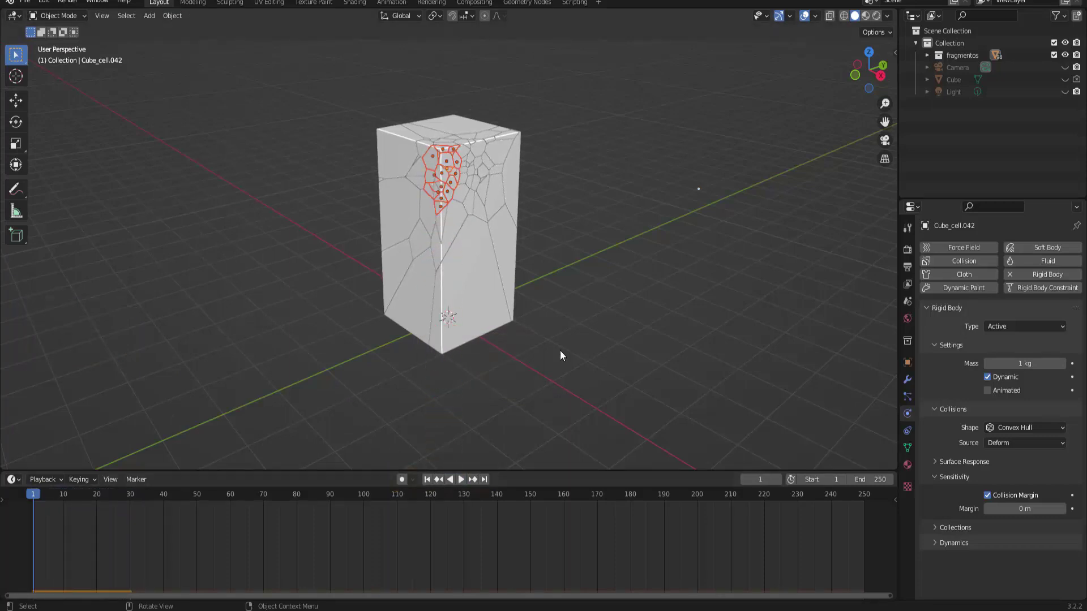
- Add a mesh plane at the base of the box and scale it up into a wide ground surface
middle_click_drag(560, 355, 581, 338)
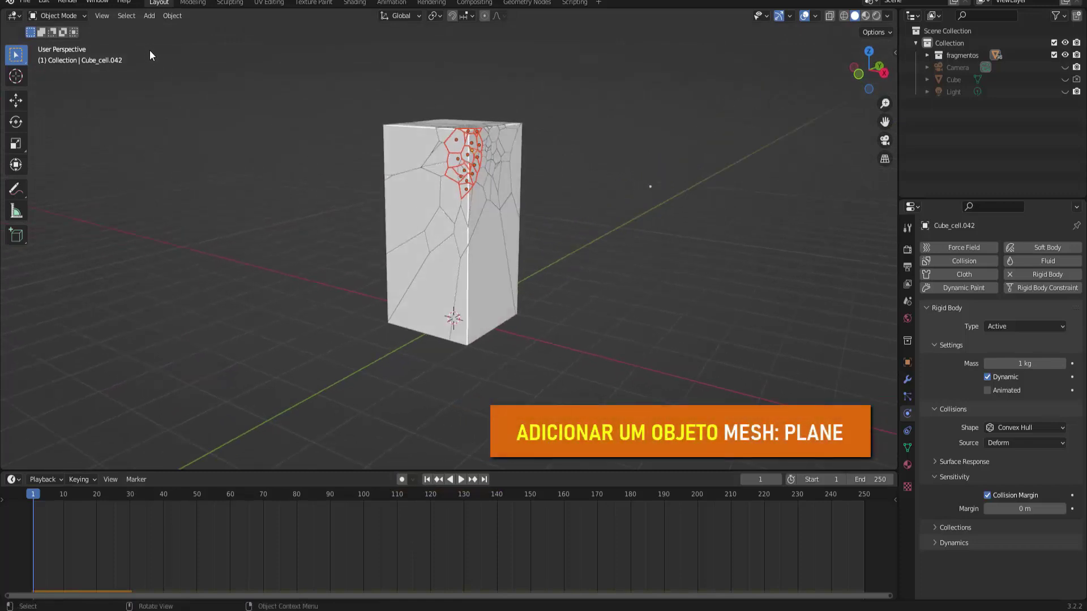
left_click(150, 15)
mouse_move(215, 30)
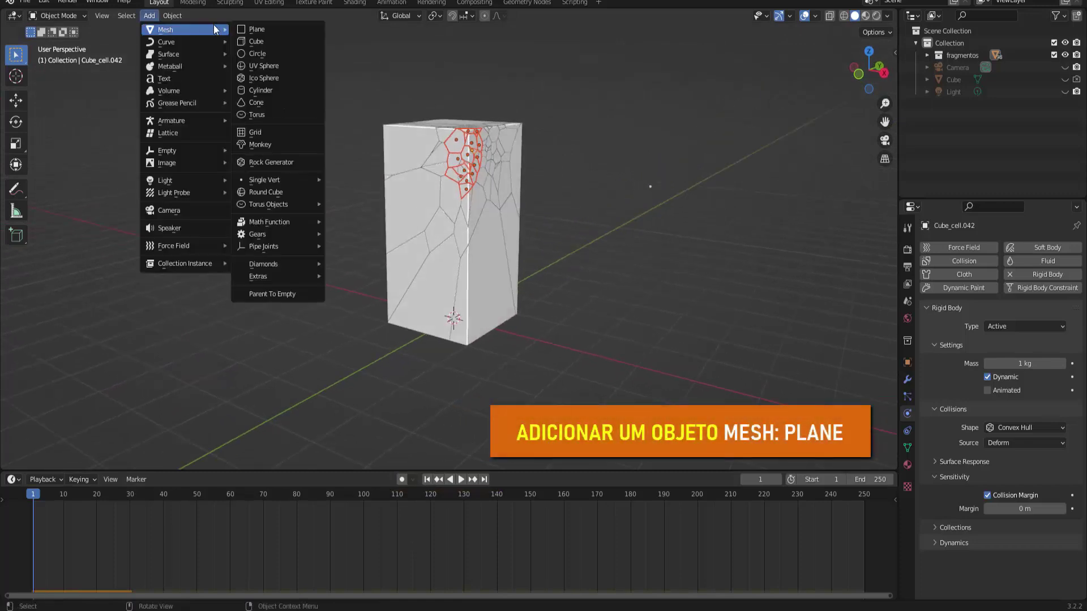
left_click(262, 30)
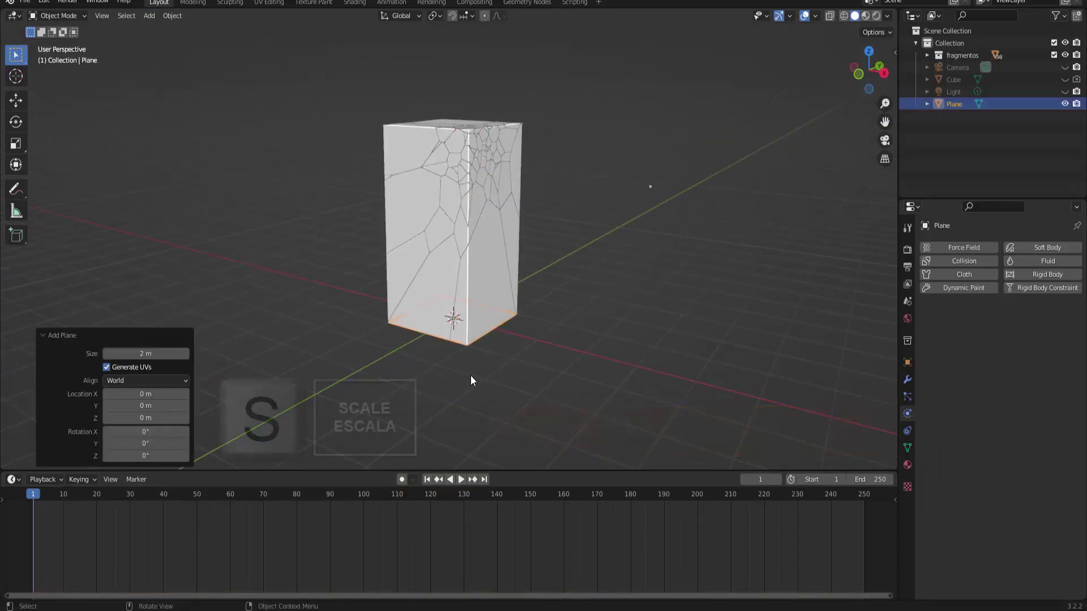
key("s")
left_click(613, 330)
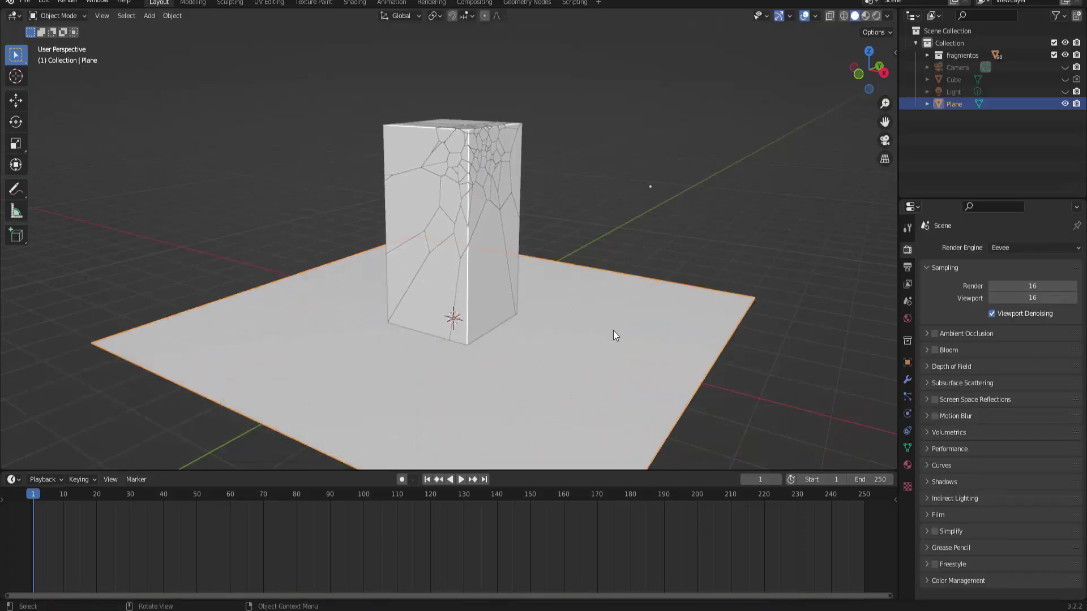
- Give the plane a Passive Rigid Body with a Mesh collision shape and a sensitivity margin of 0 m
left_click(907, 414)
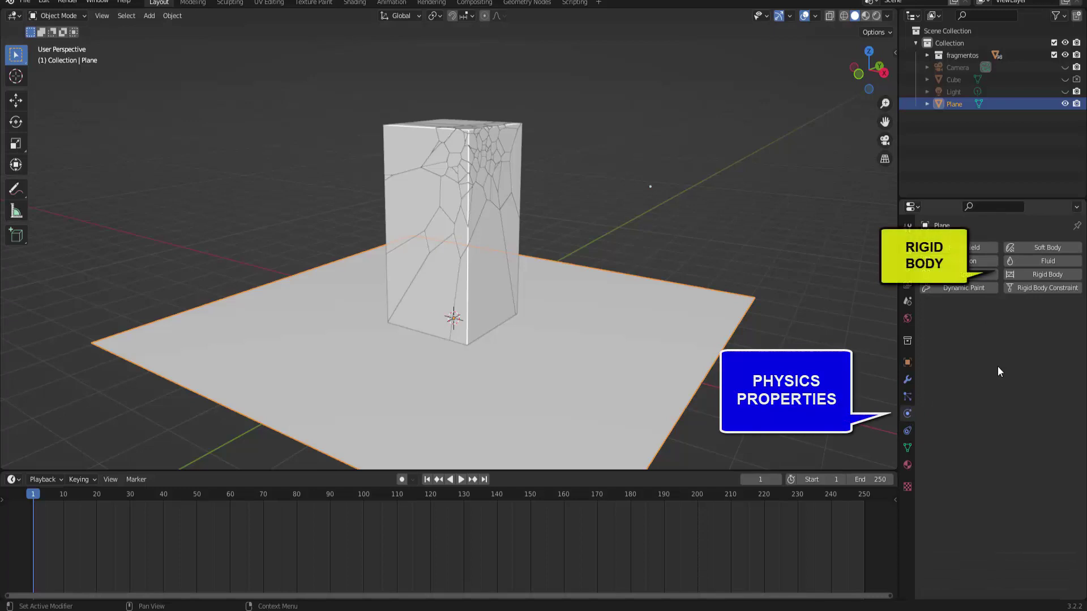
left_click(1045, 275)
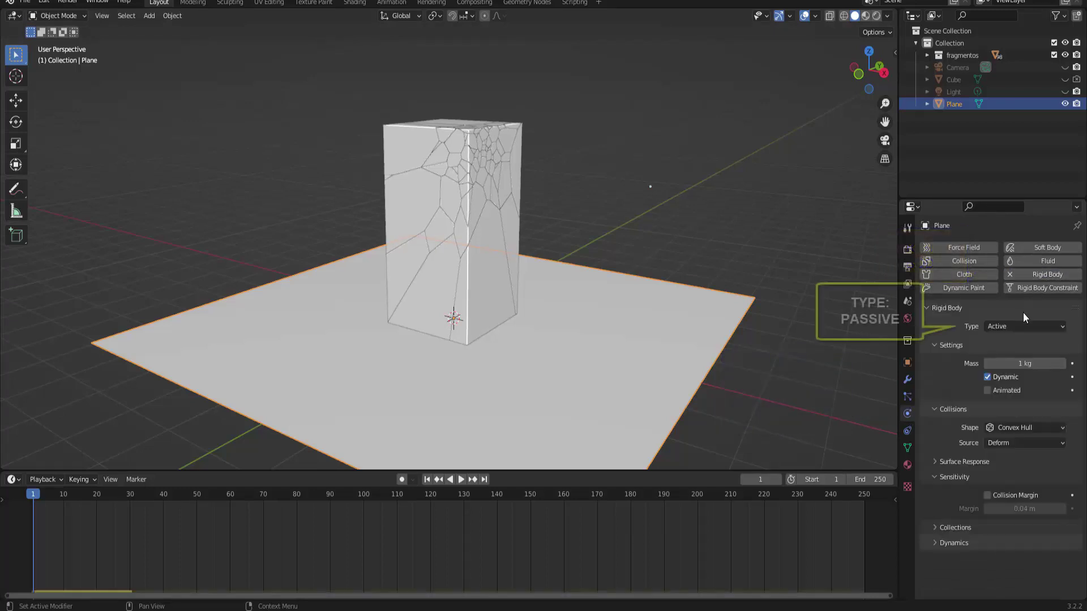
left_click(1014, 326)
left_click(1007, 351)
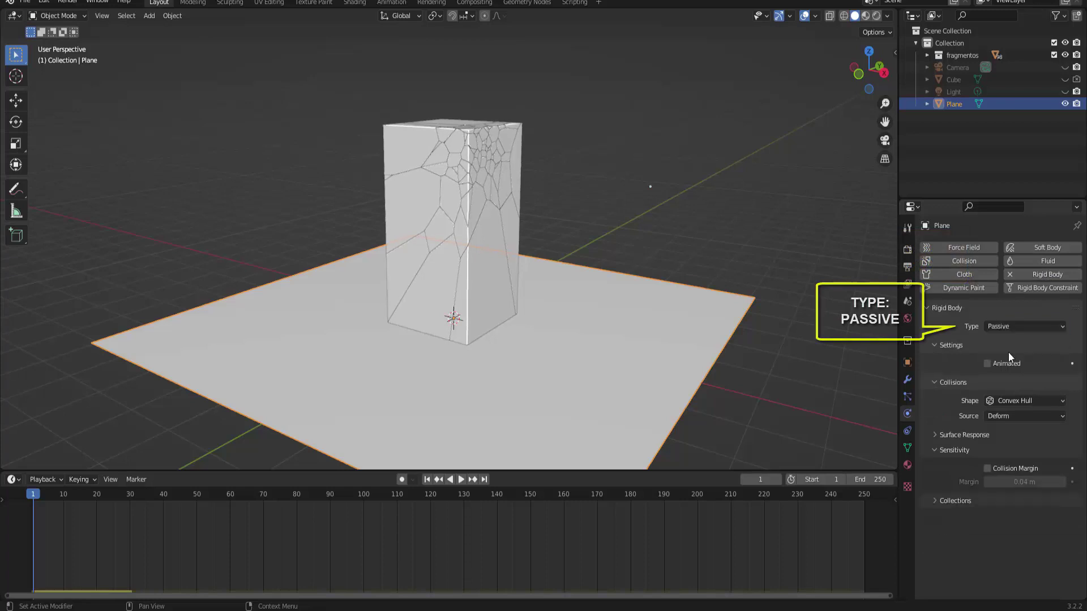
left_click(1004, 401)
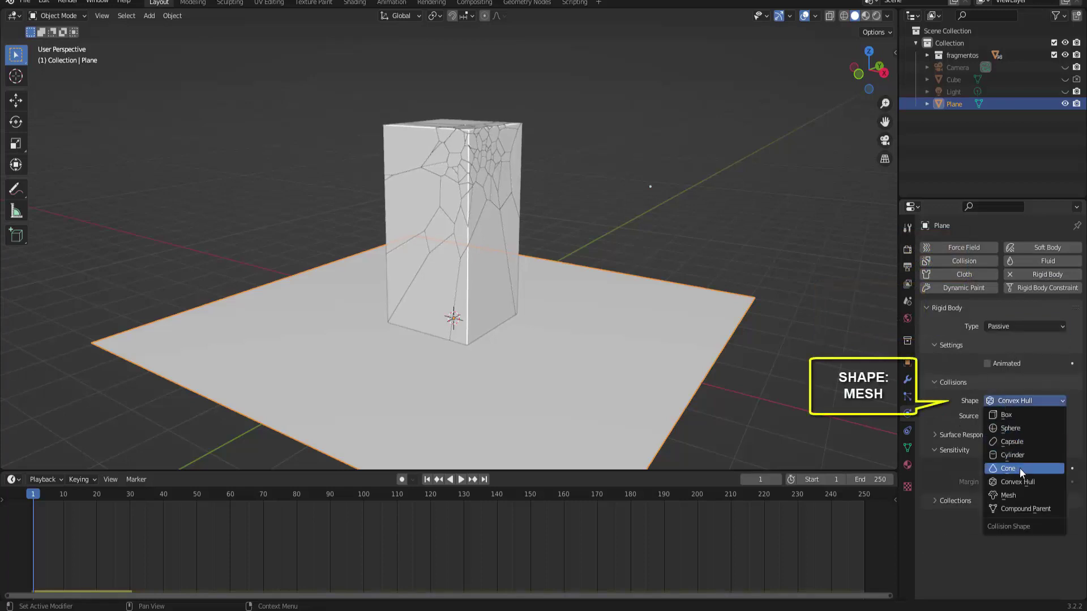
left_click(1011, 495)
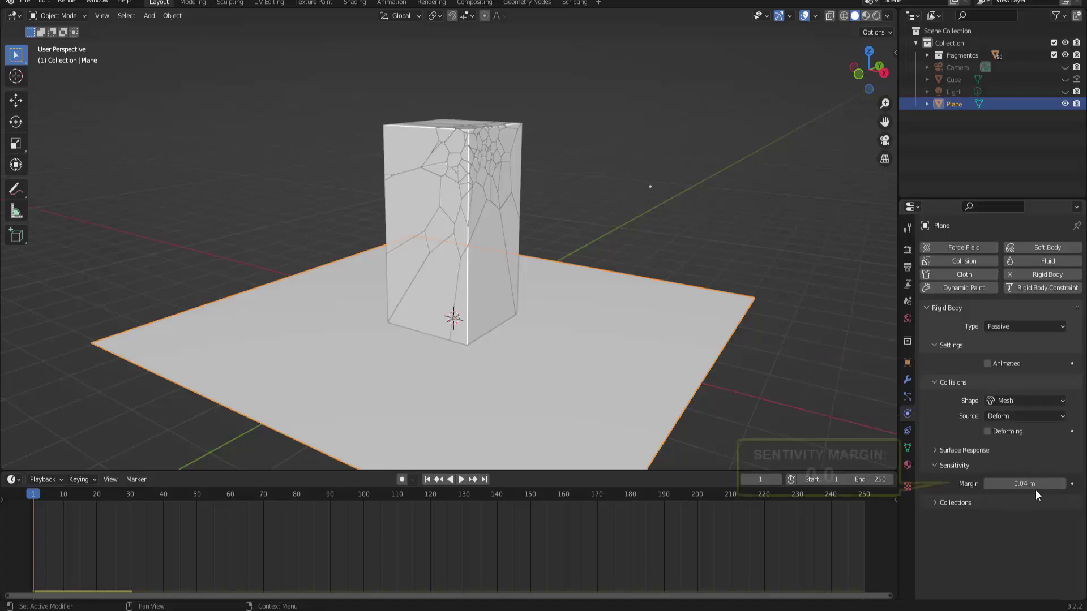
left_click_drag(1025, 484, 1005, 484)
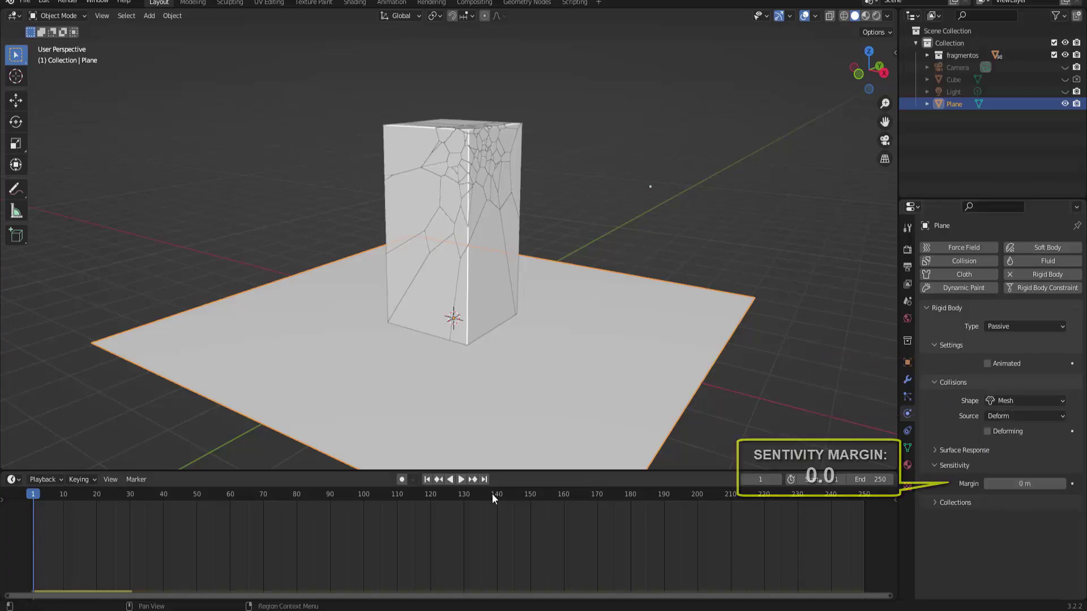
- Play the simulation to check the fragments' collision with the ground plane, and stop playback
left_click(460, 479)
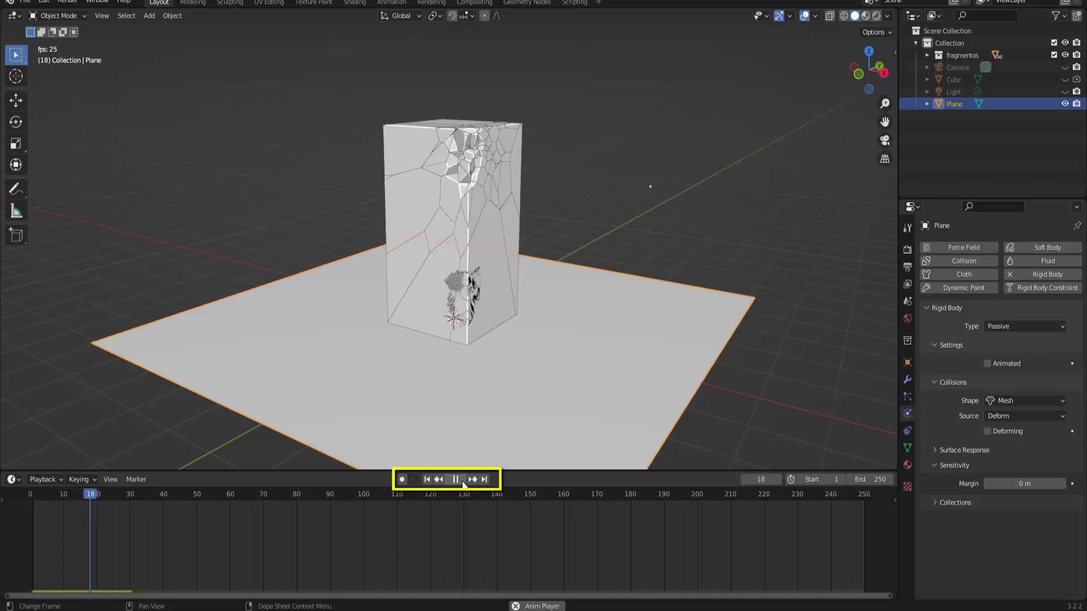
left_click(452, 480)
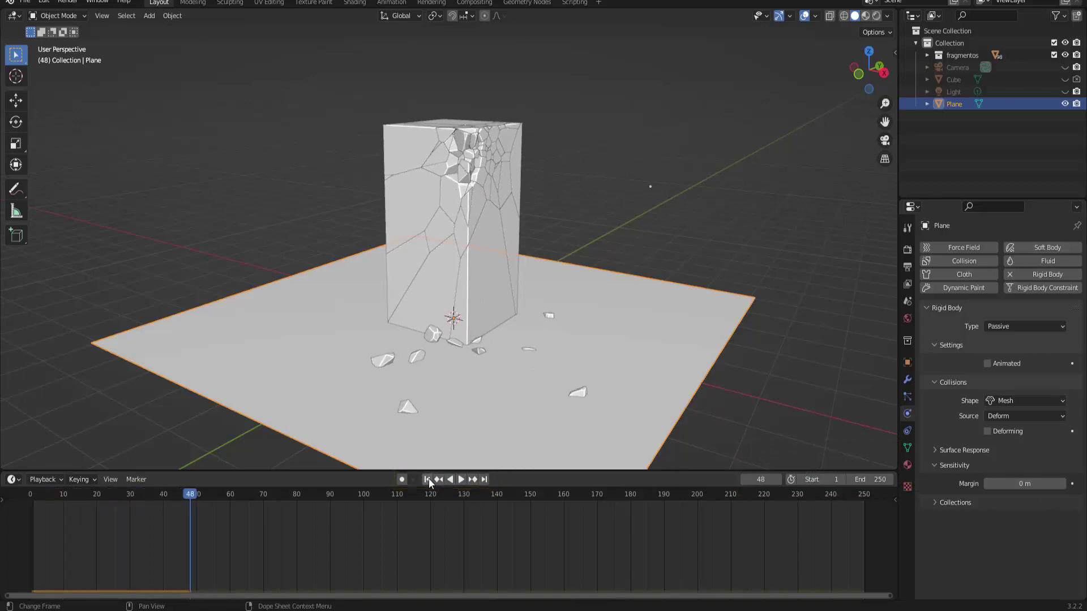
- Return to frame 1, replay the simulation to check how the fragments land on the plane, and reset playback
left_click(428, 479)
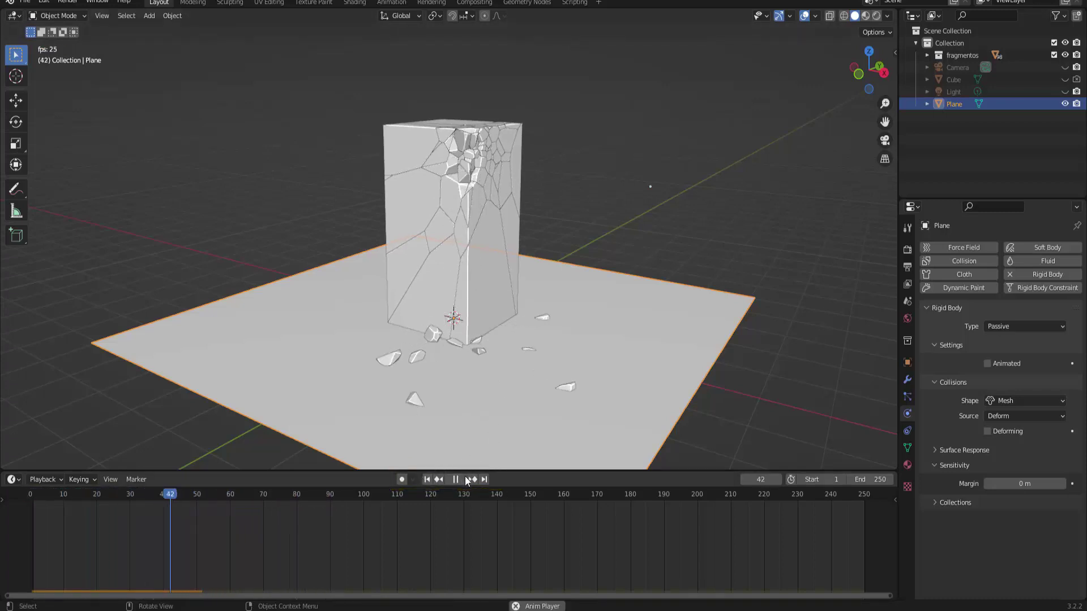
left_click(427, 479)
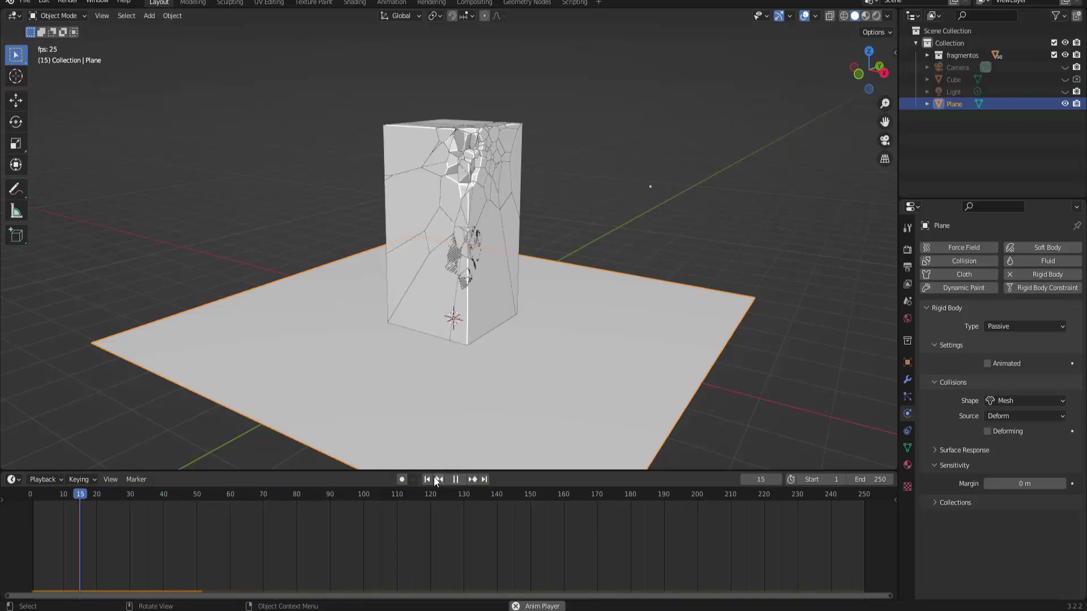
key("Escape")
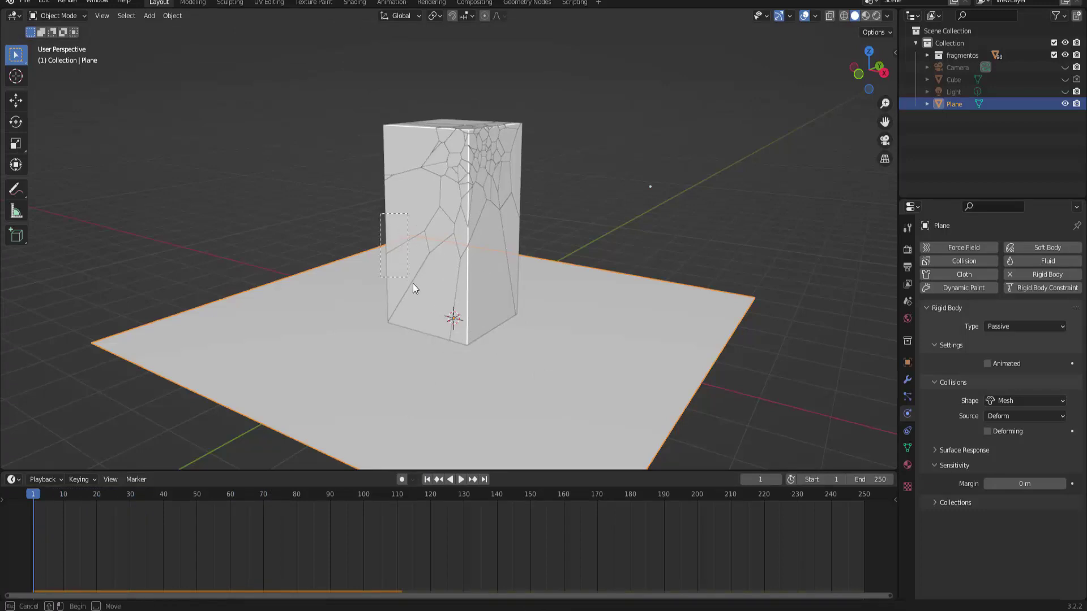
- Select the box's lower fragments, make a fragment along the front vertical edge the active one, and add a Rigid Body to it
left_click_drag(476, 342, 476, 343)
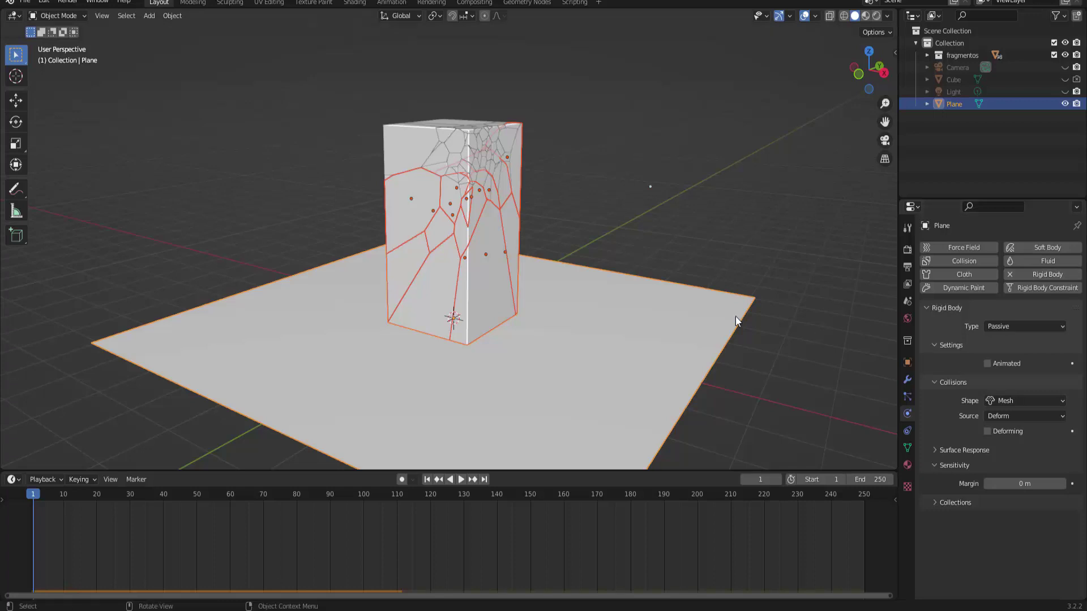
left_click(477, 206, "shift")
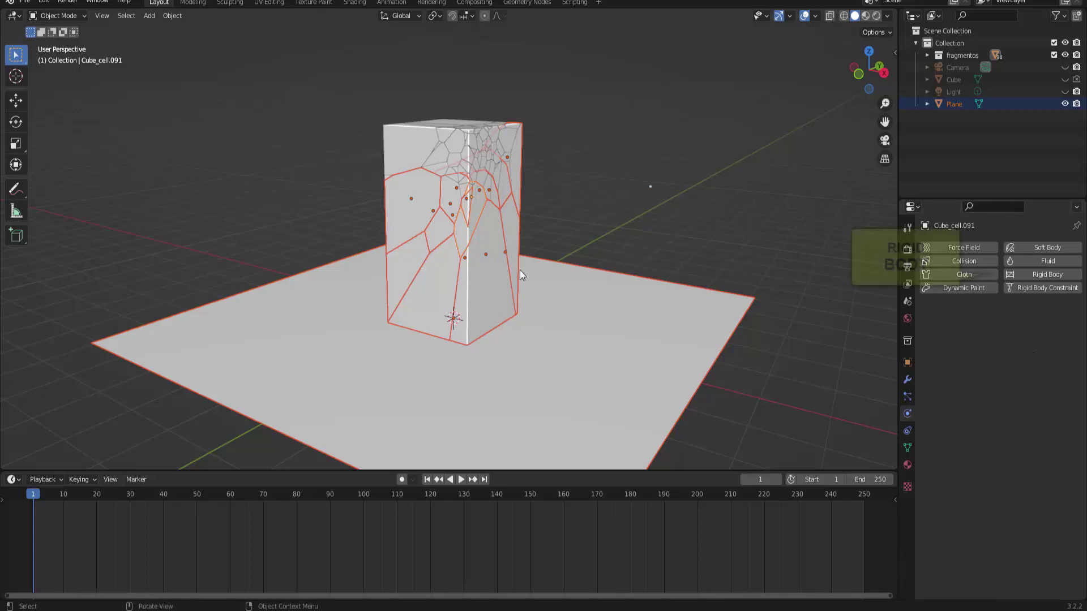
left_click(1023, 274)
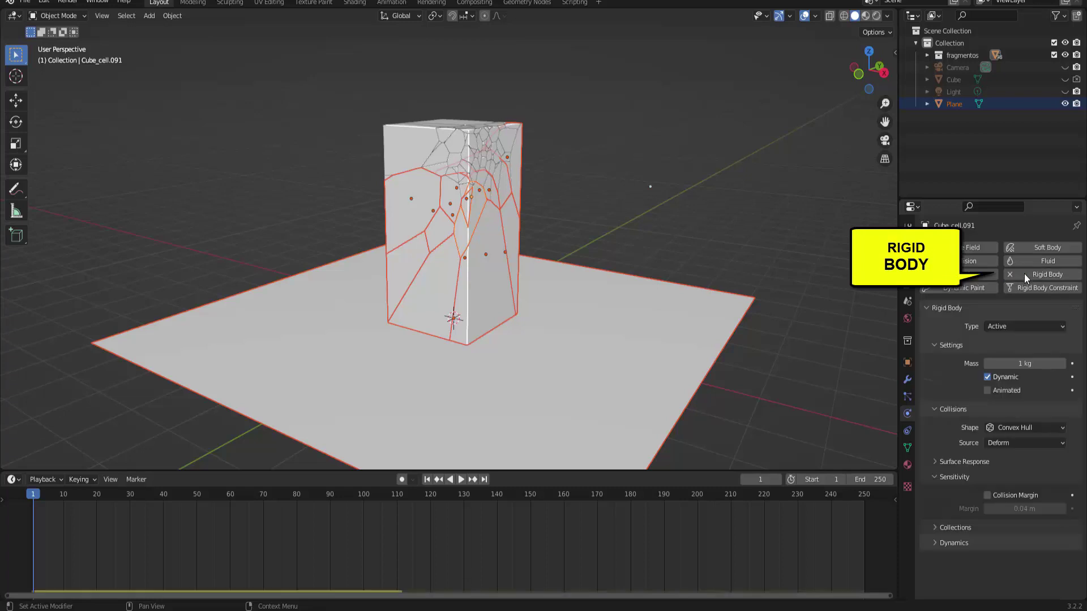
- Set the active fragment's Rigid Body type to Passive, with a Mesh collision shape and a sensitivity margin of 0 m
left_click(999, 324)
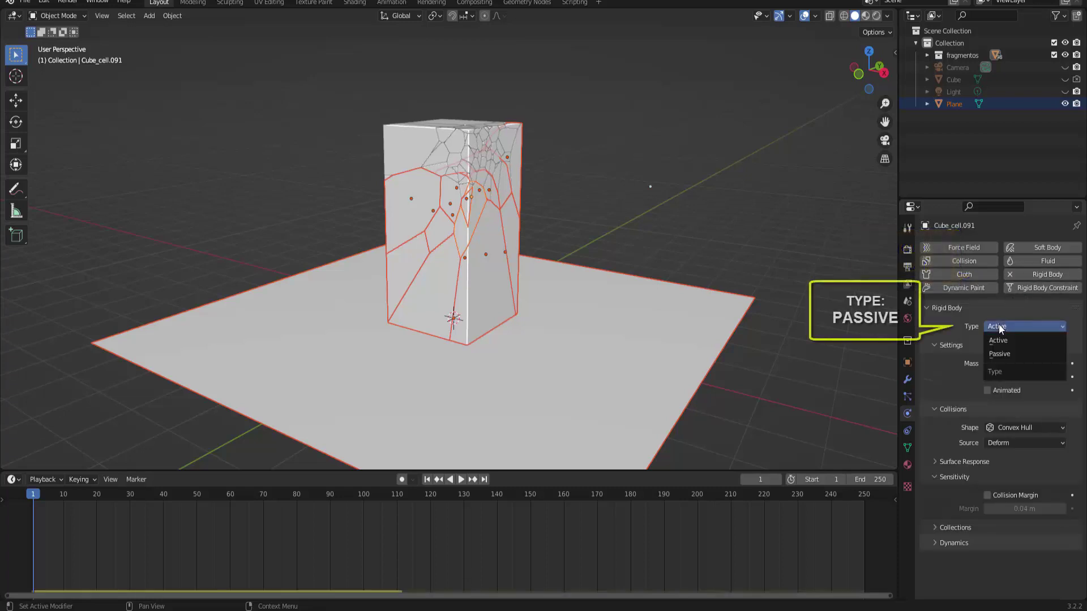
left_click(997, 353)
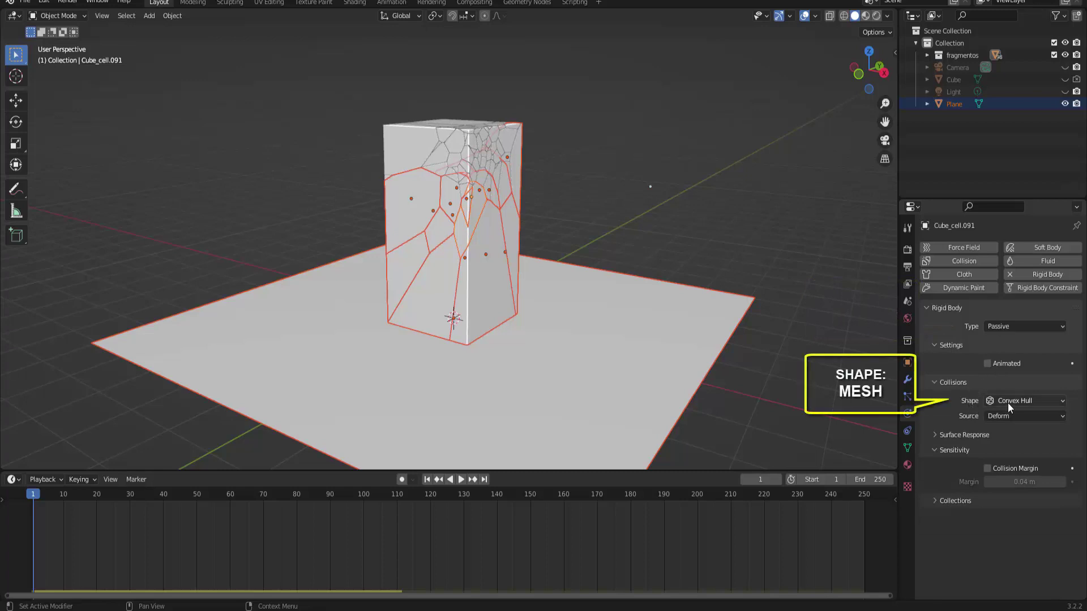
left_click(1007, 401)
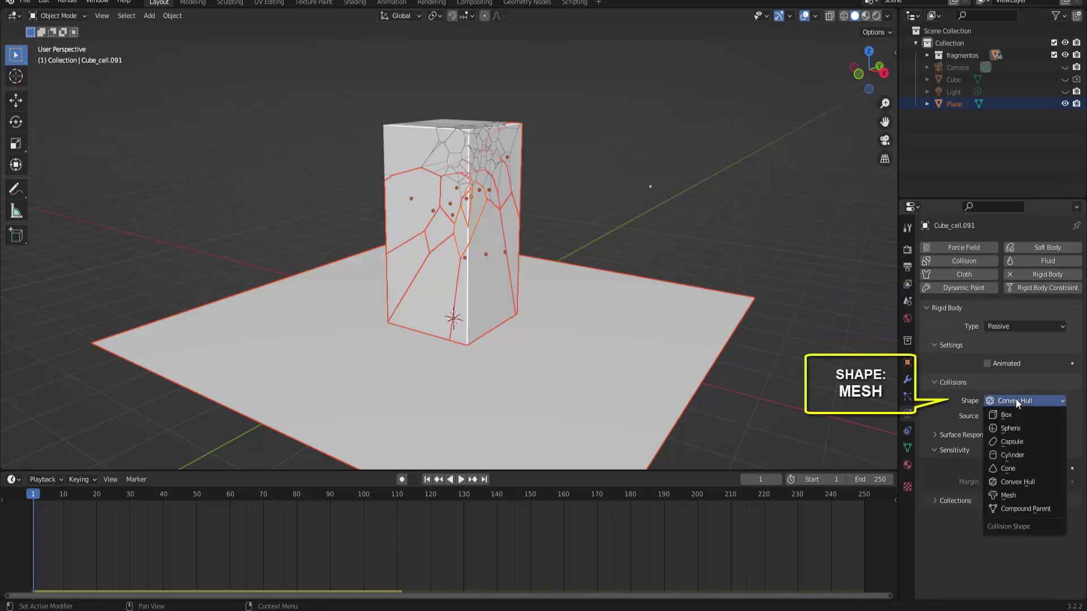
left_click(1006, 495)
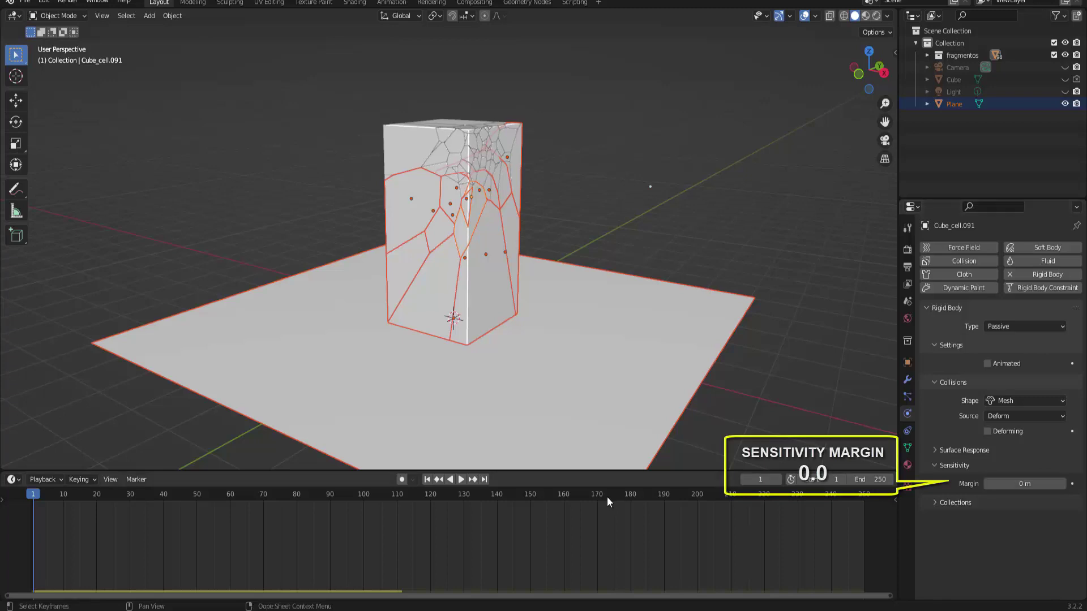
- Play the simulation from frame 1 to check how the falling pieces collide with the lower fragments, stop it, and clear the selection
left_click(461, 480)
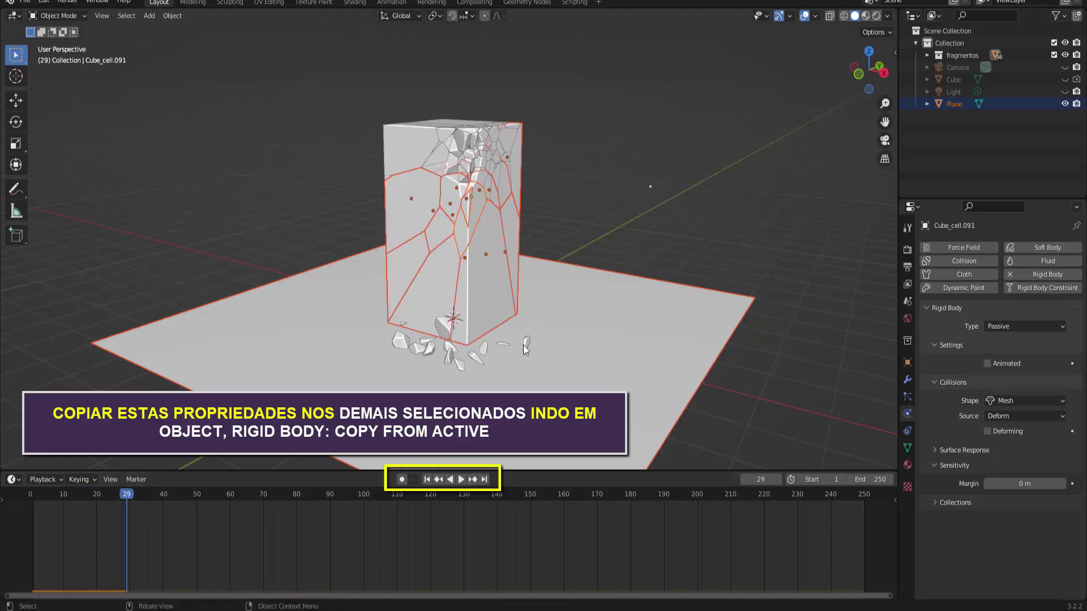
left_click(433, 477)
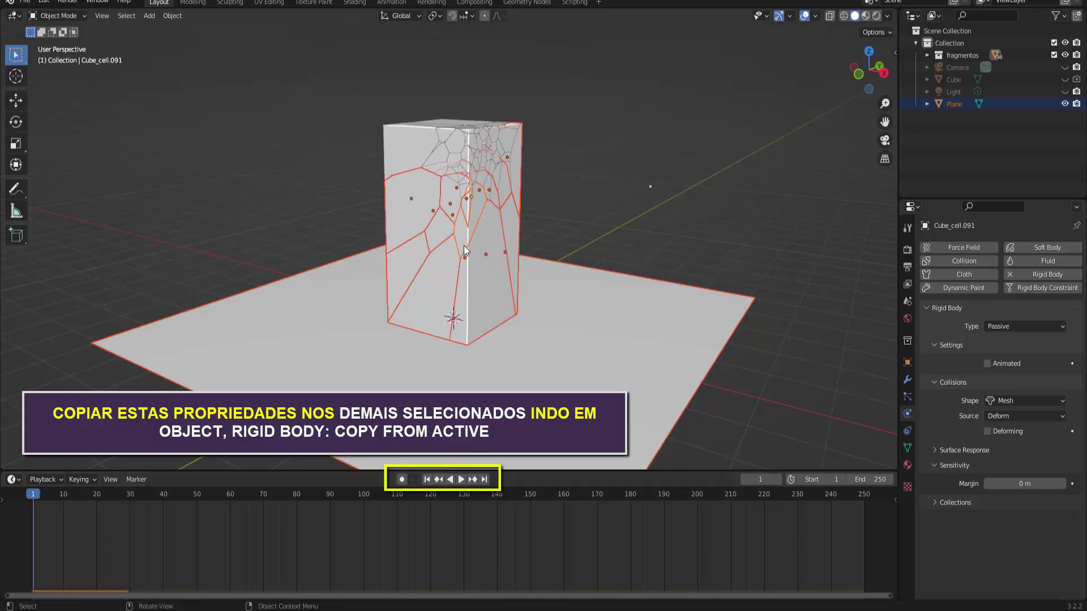
left_click(461, 479)
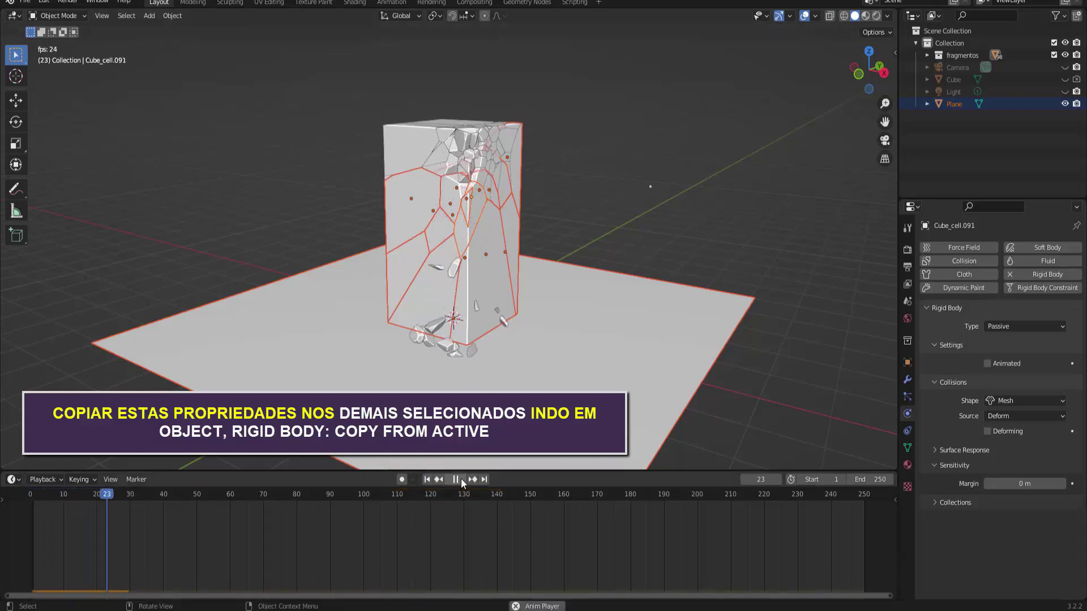
left_click(461, 480)
left_click(716, 163)
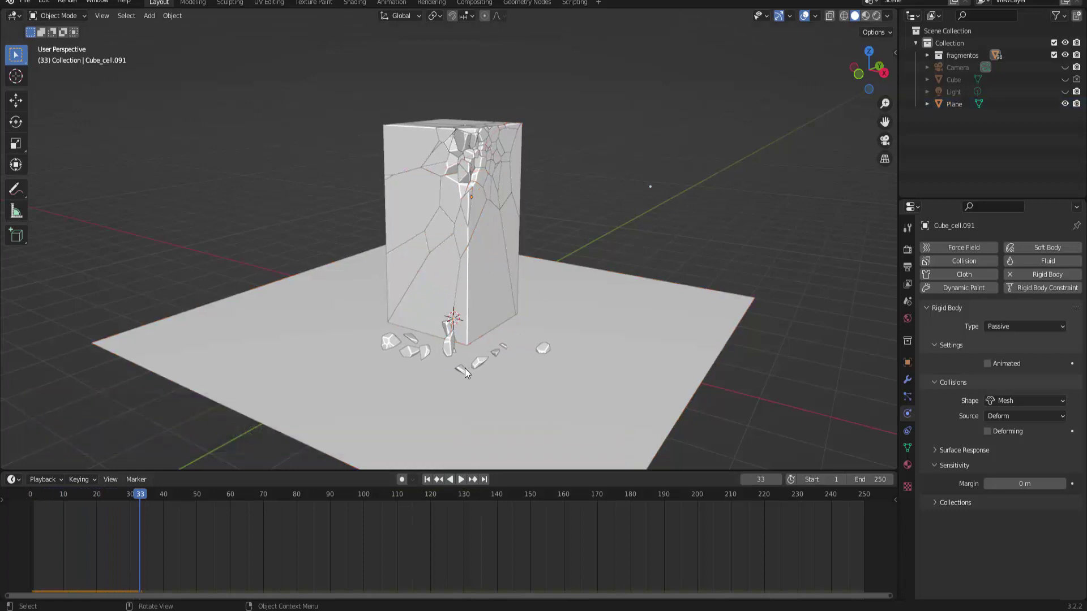
- Replay the simulation from frame 1, stop it, and inspect the fallen pieces and the broken upper edge of the box
scroll(477, 354, "up", 3)
left_click(427, 480)
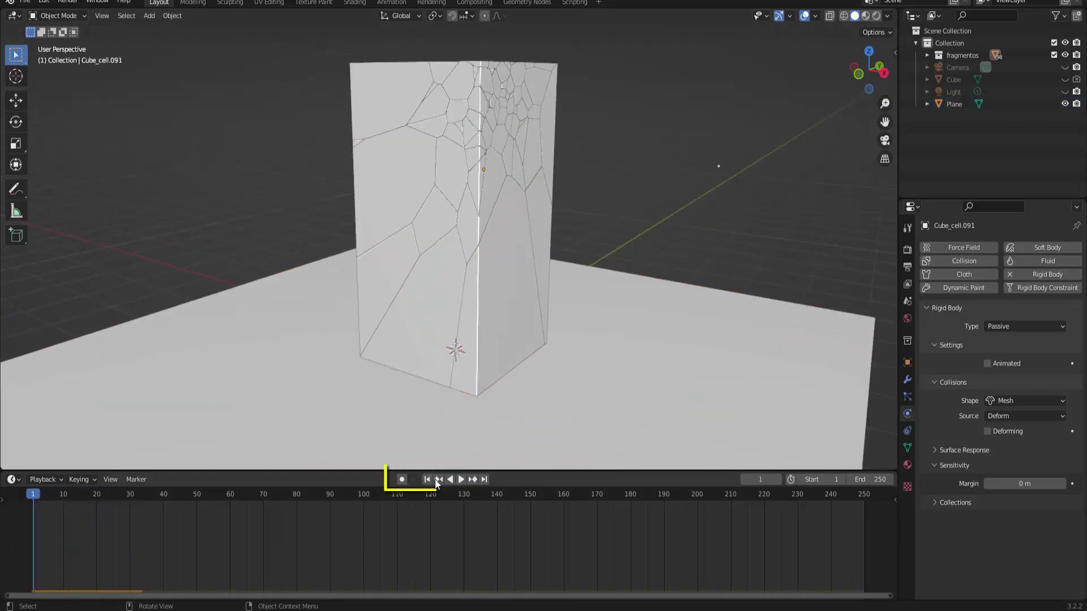
left_click(460, 479)
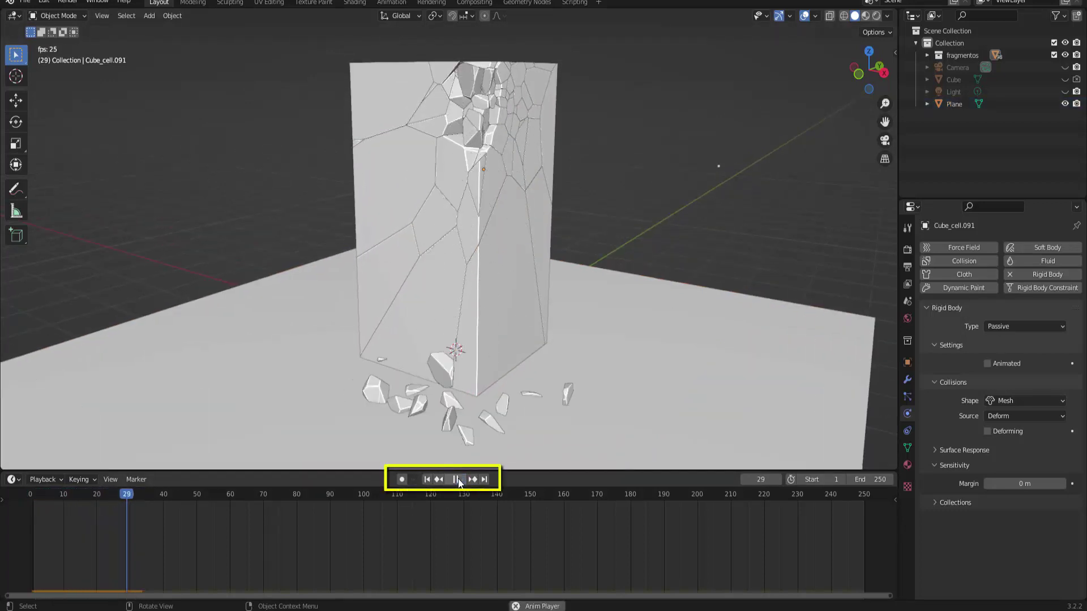
left_click(459, 480)
scroll(617, 357, "down", 3)
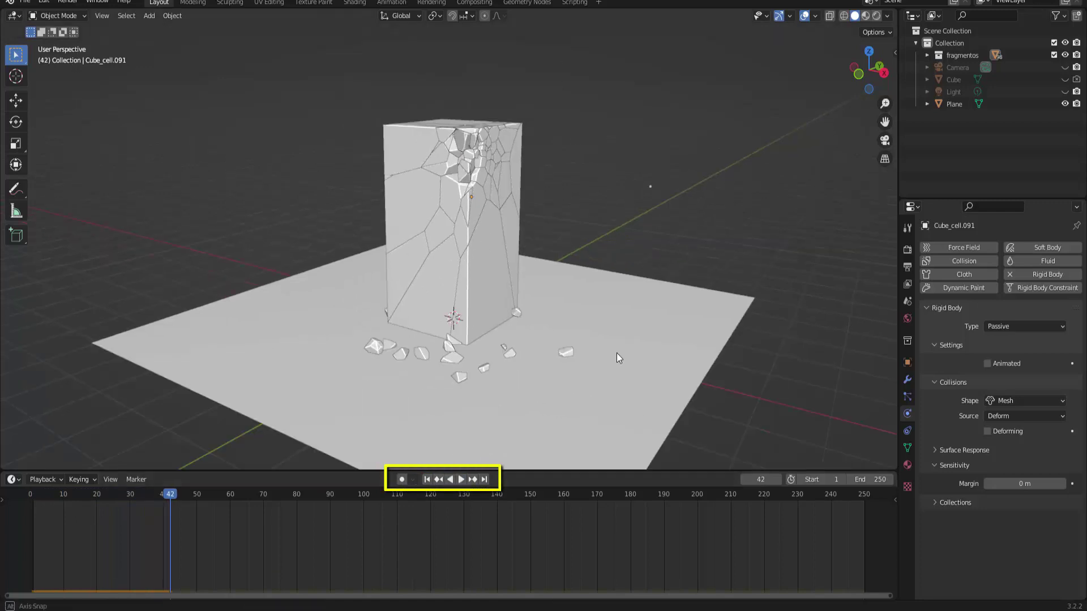
mouse_move(617, 352)
middle_mouse_down()
mouse_move(651, 358)
mouse_move(621, 352)
middle_mouse_up()
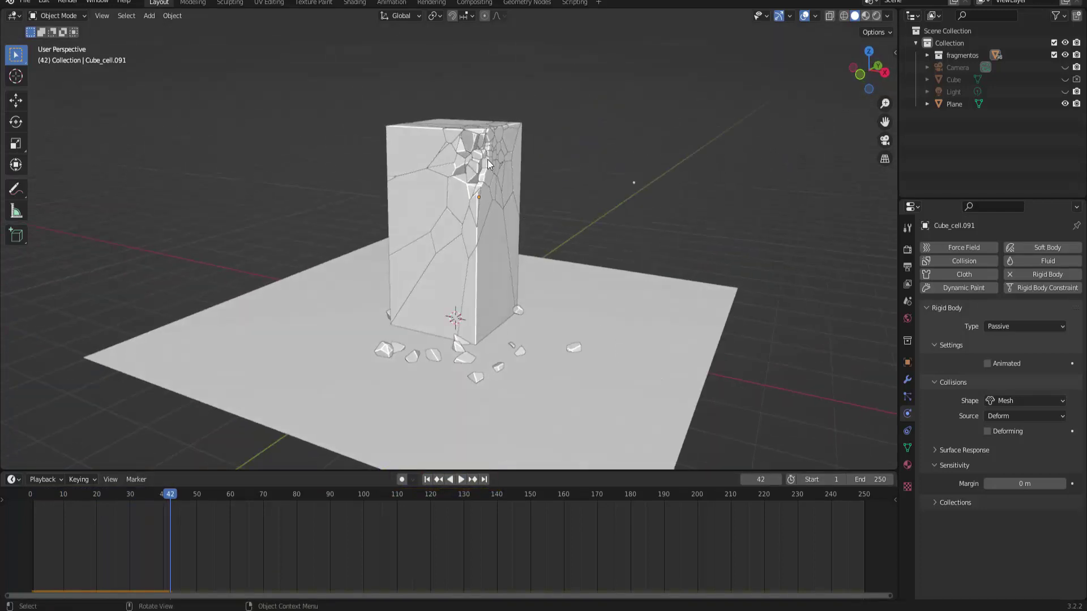
scroll(488, 159, "up", 2)
scroll(507, 188, "down", 2)
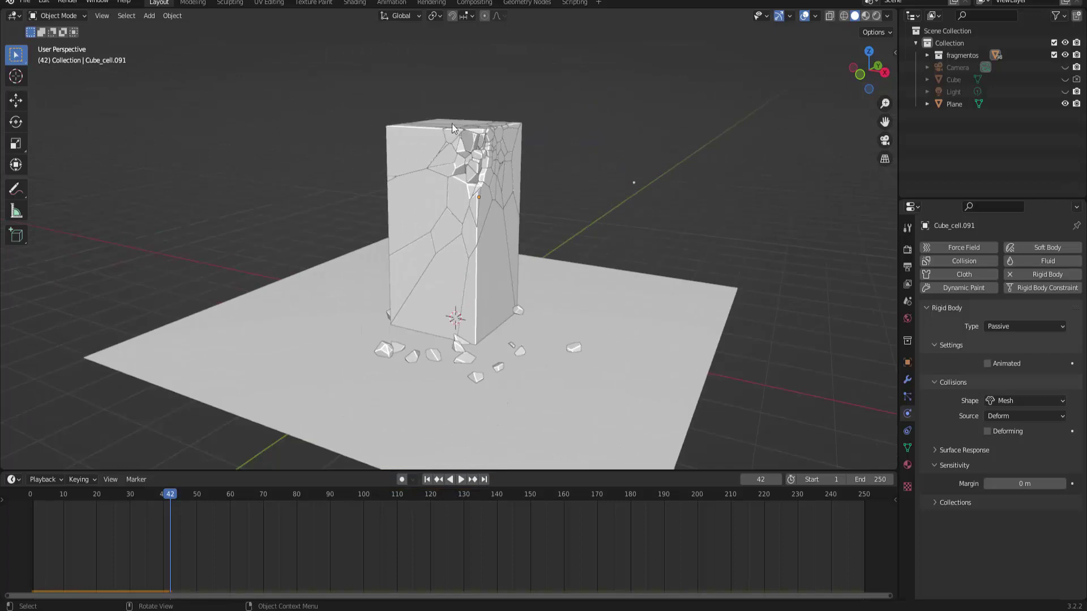